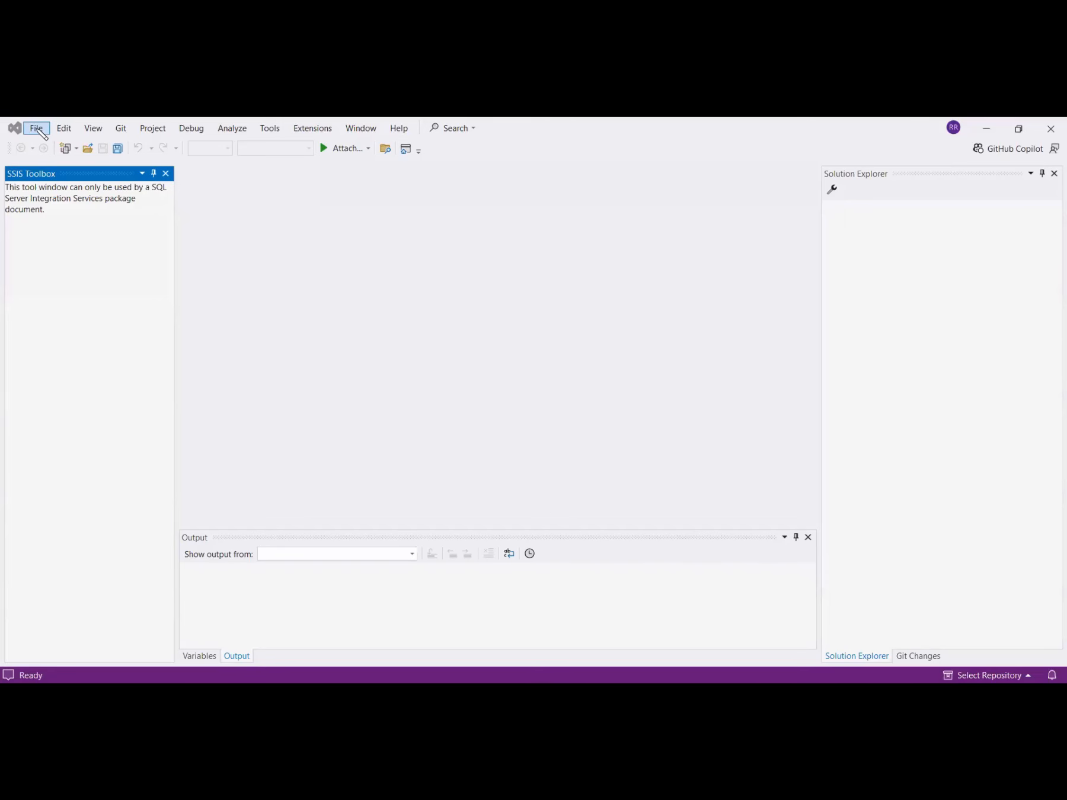
# - Switch to Visual Studio and create a new Integration Services project named Integration Services Project1, choosing its folder location
pyautogui.click(37, 128)
pyautogui.moveTo(59, 143)
pyautogui.click(274, 146)
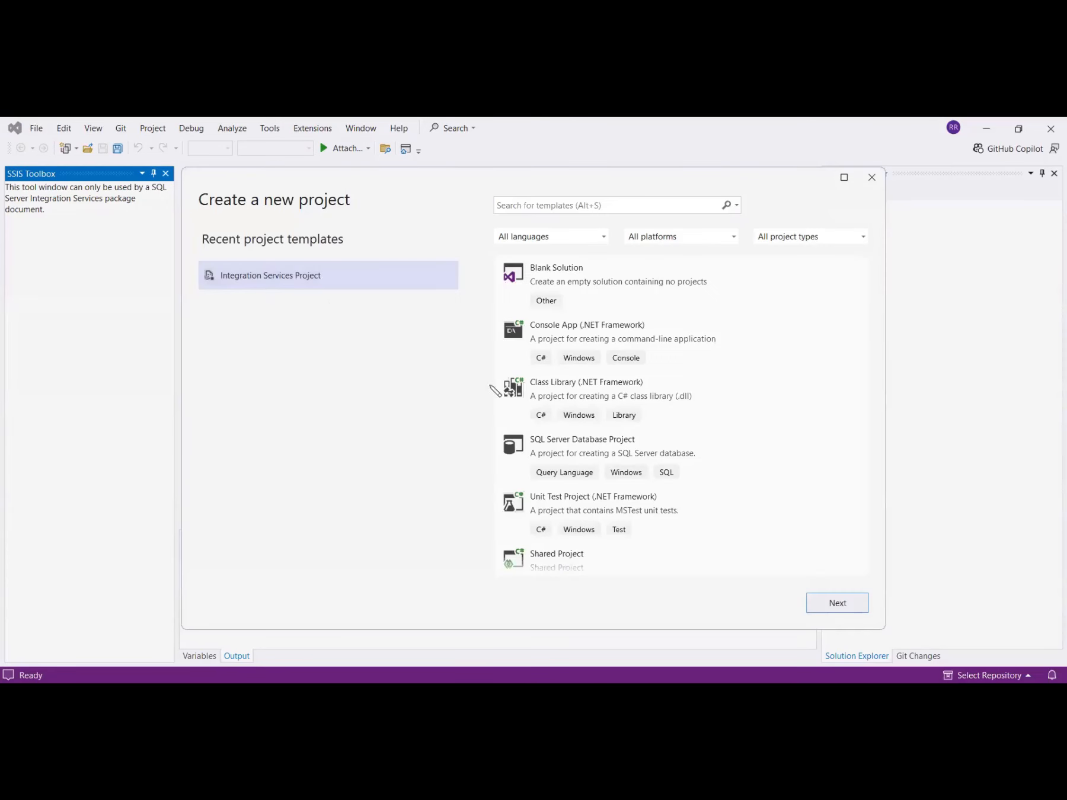
pyautogui.click(831, 604)
pyautogui.click(604, 326)
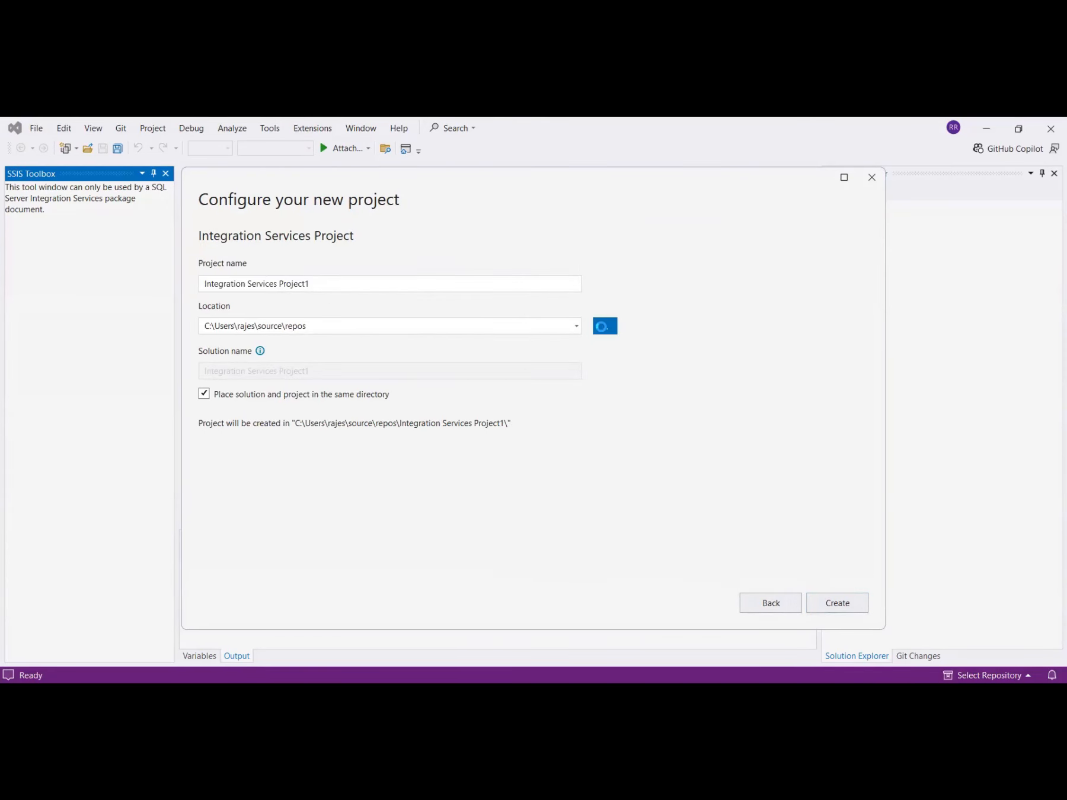
pyautogui.click(838, 608)
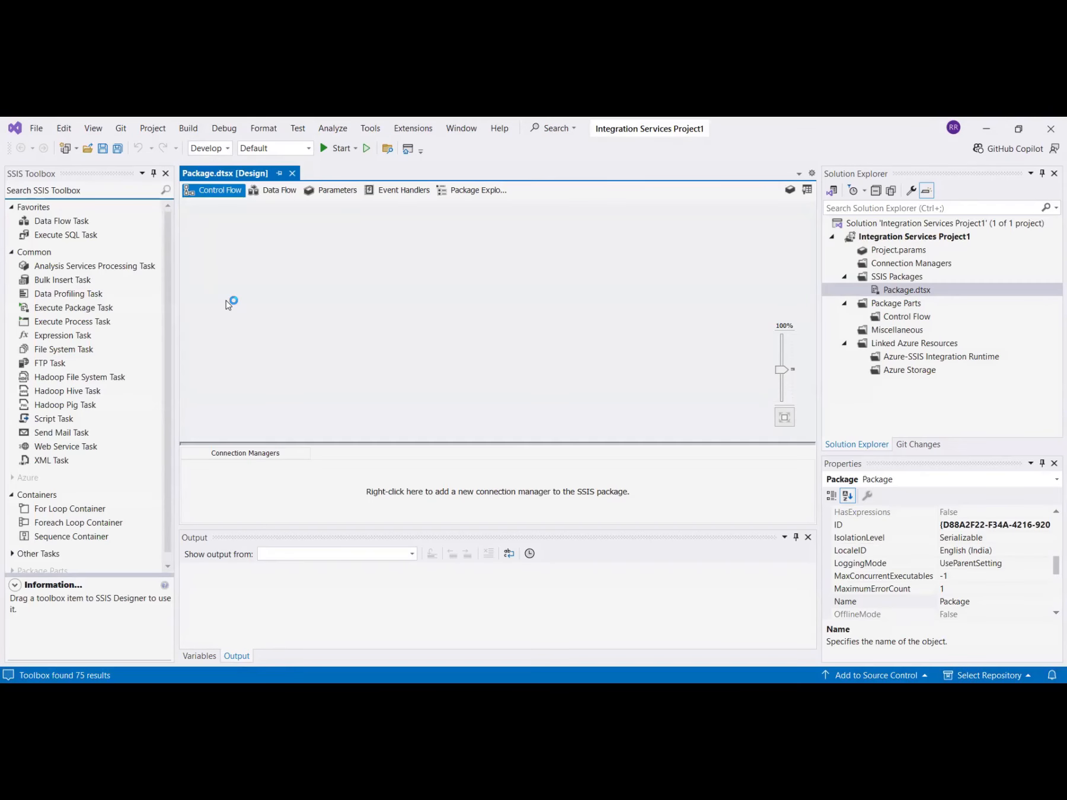
# - Add a Data Flow Task to the package's control flow and open it for editing
pyautogui.click(61, 221)
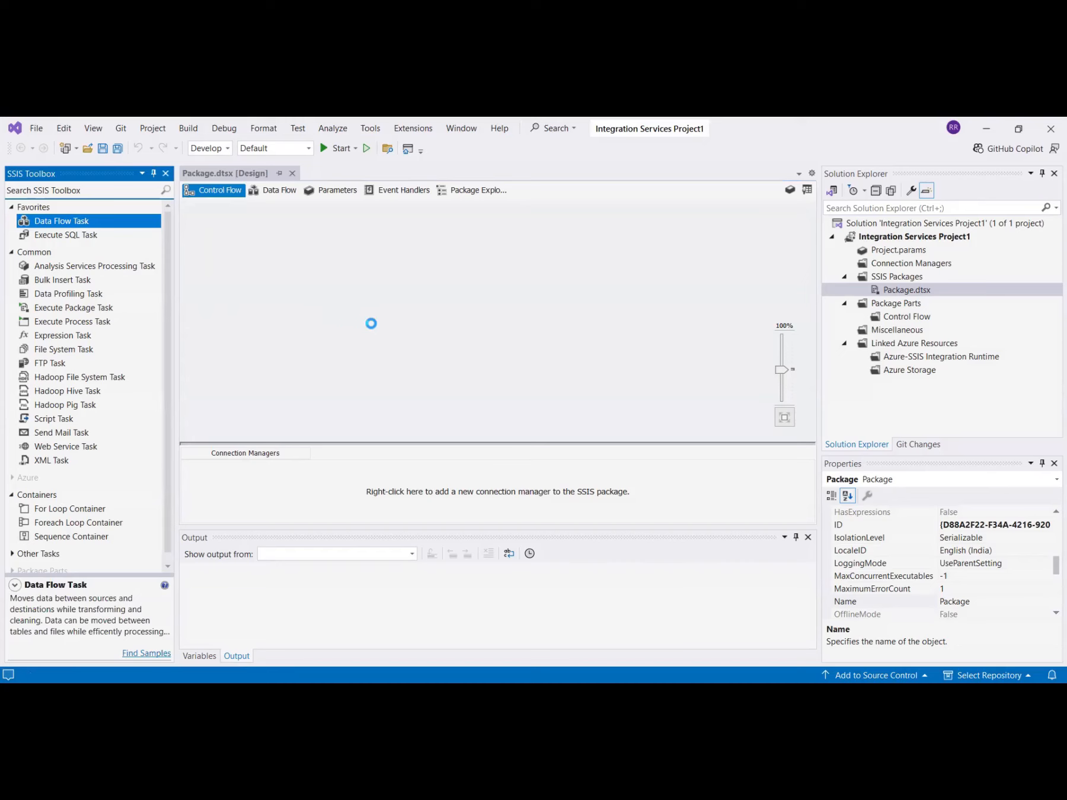
pyautogui.click(400, 309)
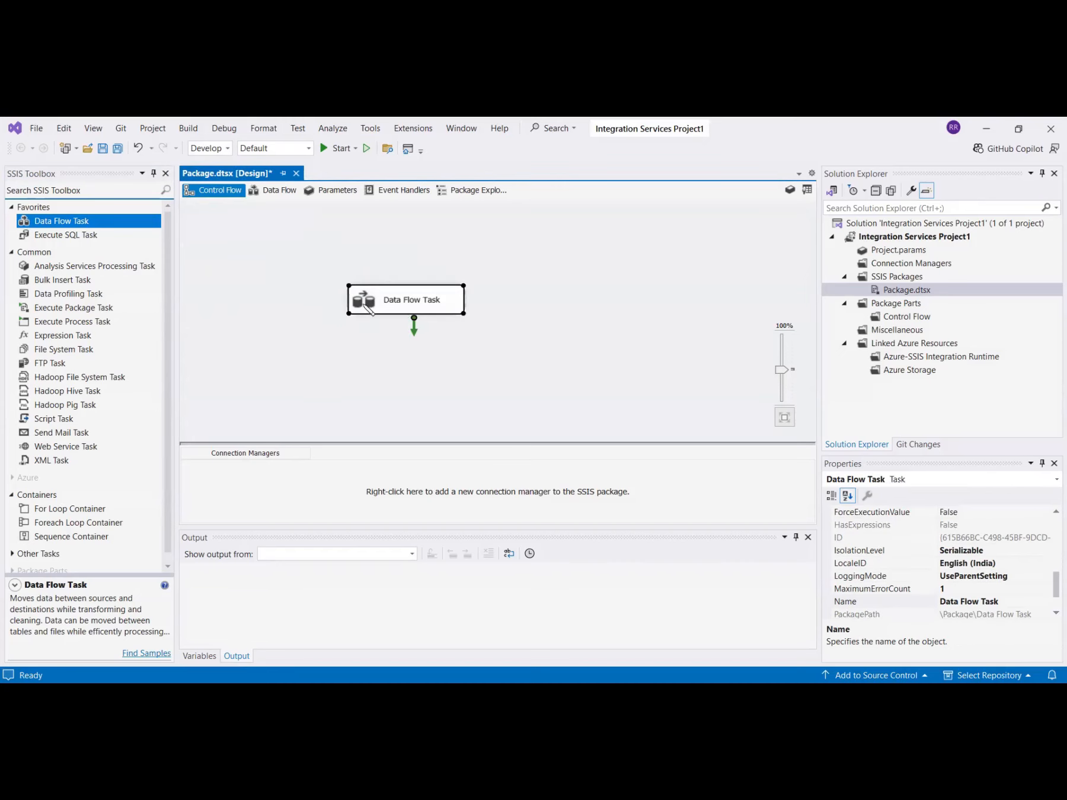
pyautogui.rightClick(368, 308)
pyautogui.click(386, 313)
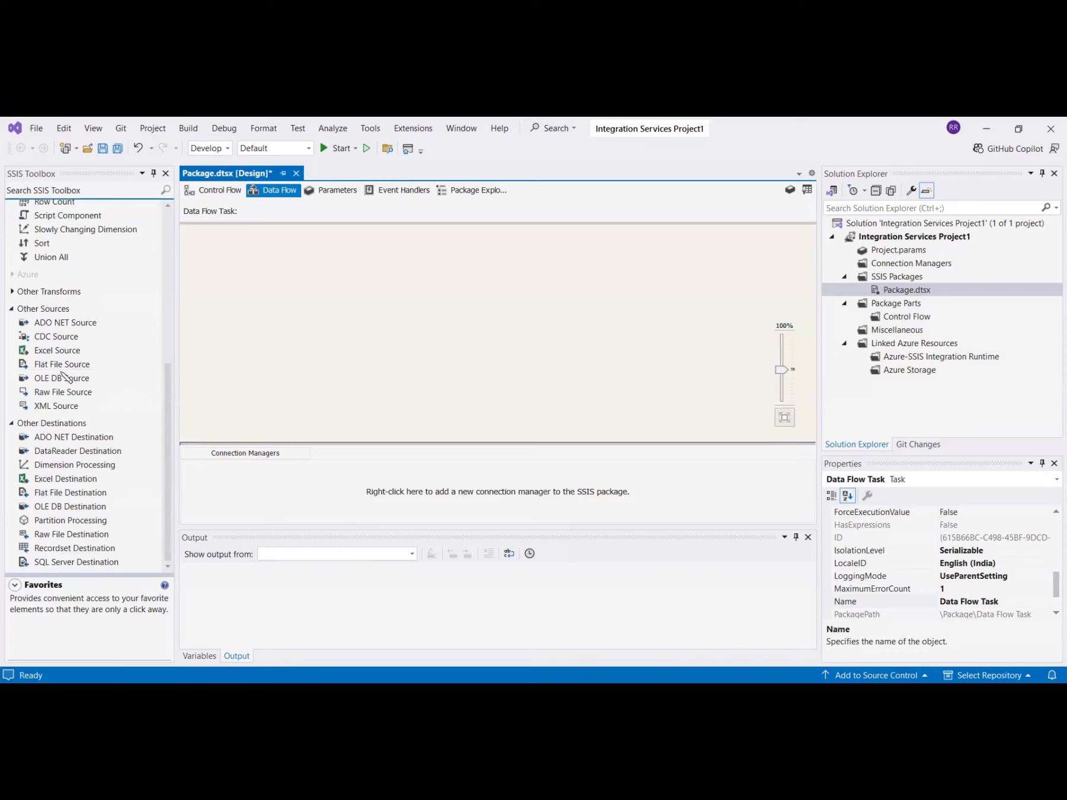
# - Add a Flat File Source to the data flow and move it to open space on the canvas
pyautogui.click(59, 366)
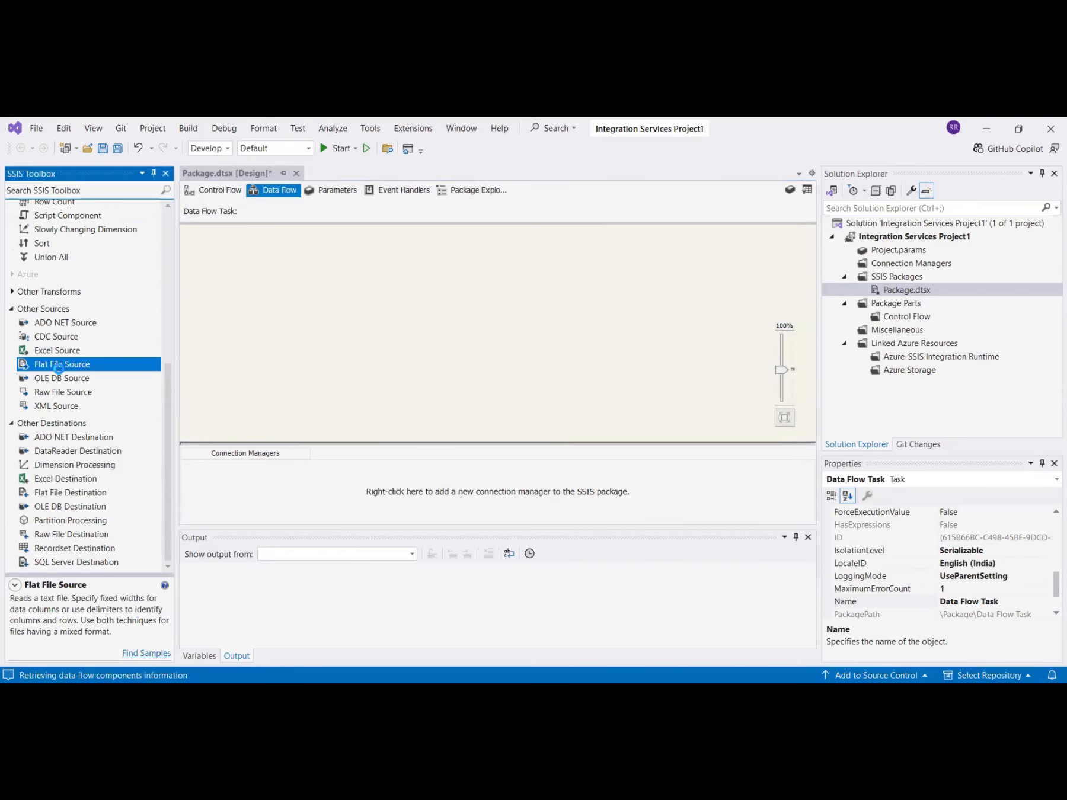
pyautogui.doubleClick(59, 366)
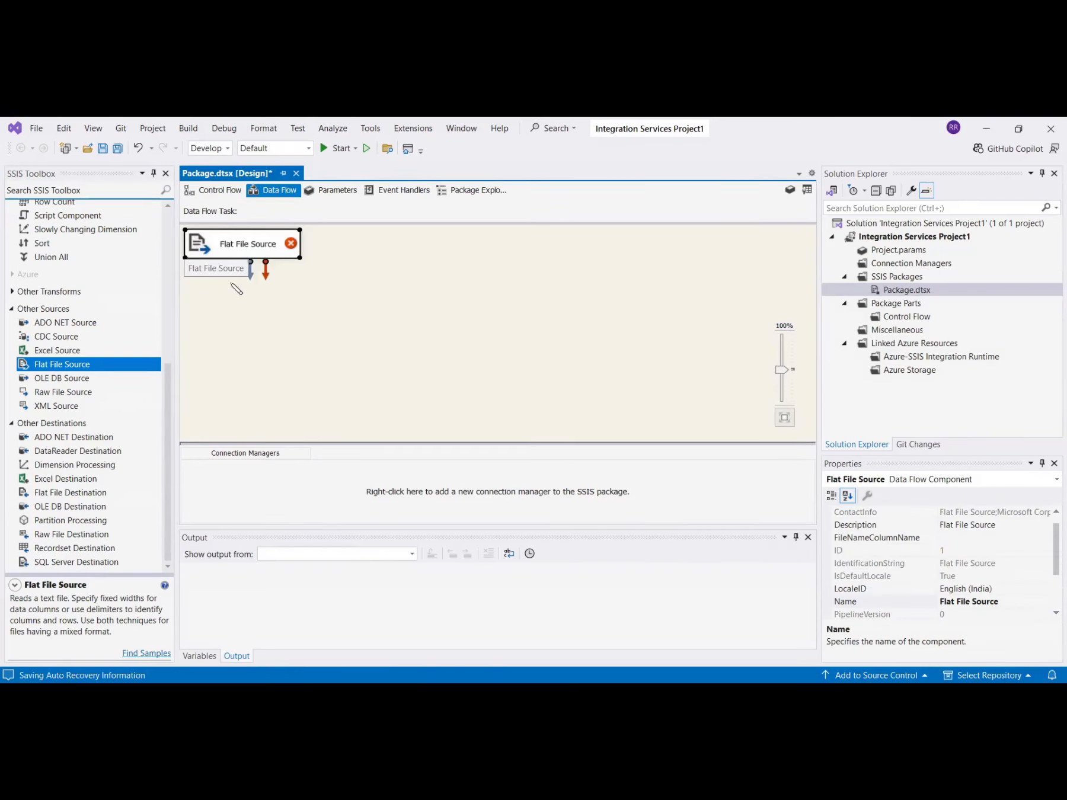
pyautogui.moveTo(220, 247); pyautogui.dragTo(263, 307)
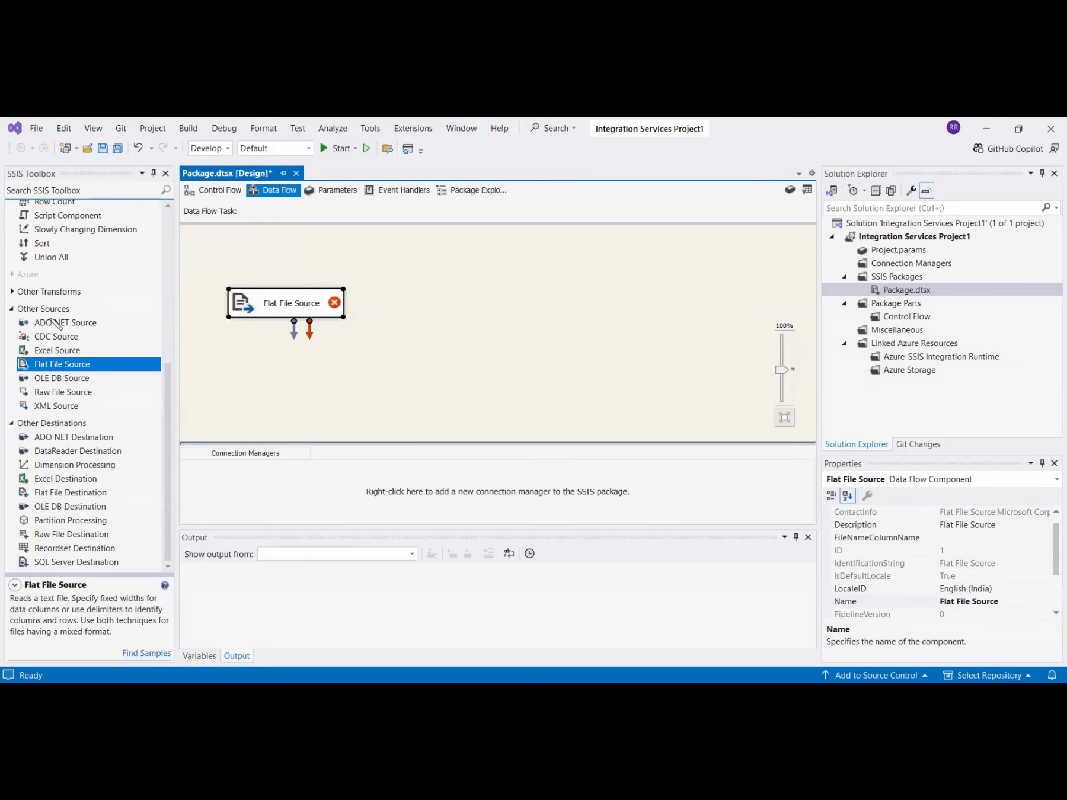
# - Create a new flat file connection manager for the Flat File Source, pointing to the CSV file Input.csv in Downloads\New folder
pyautogui.doubleClick(248, 310)
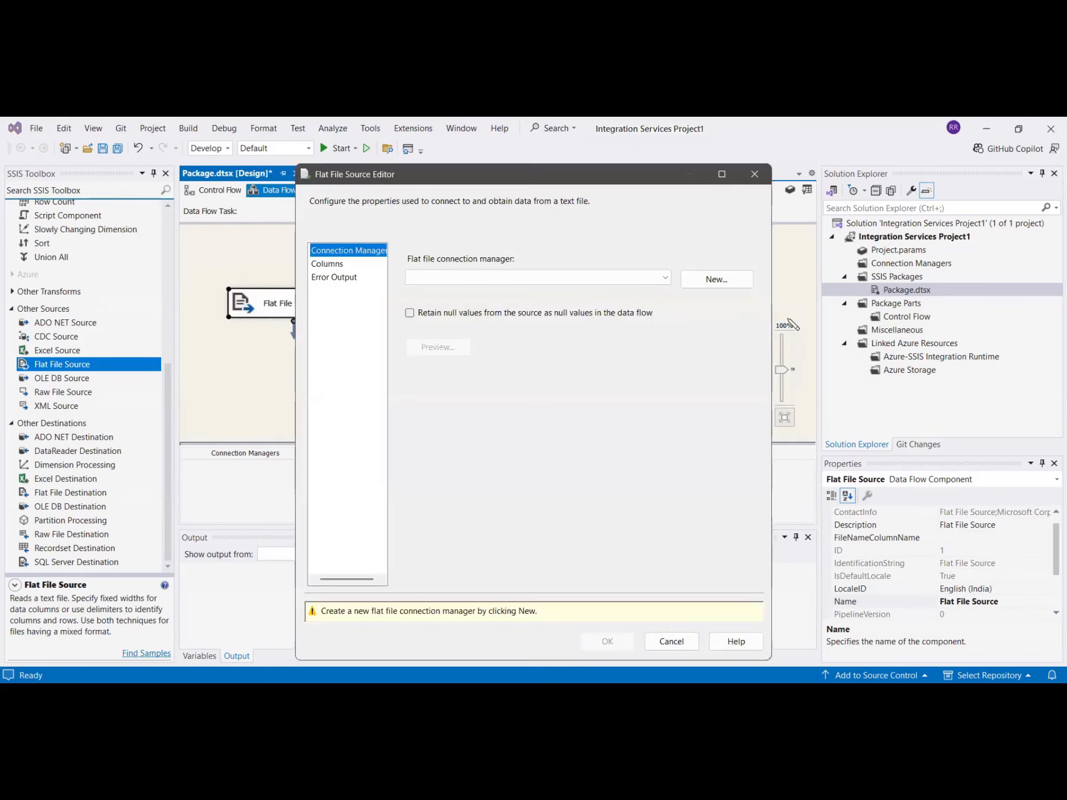
pyautogui.click(718, 280)
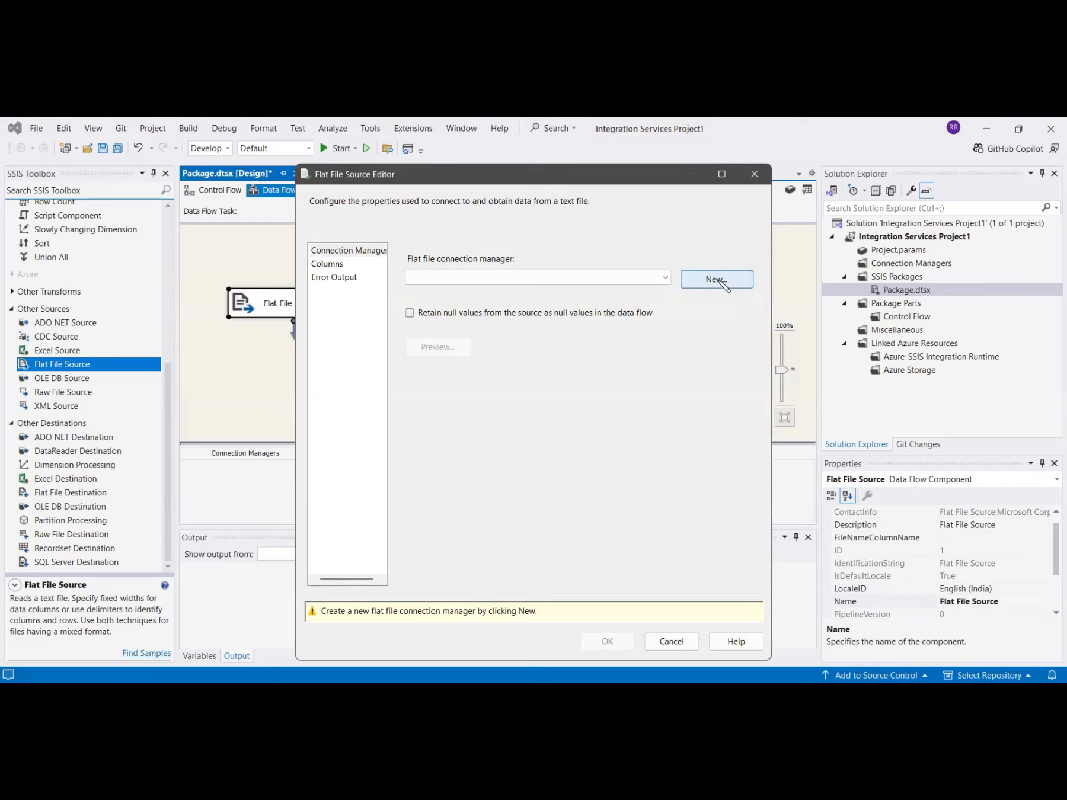
pyautogui.click(698, 332)
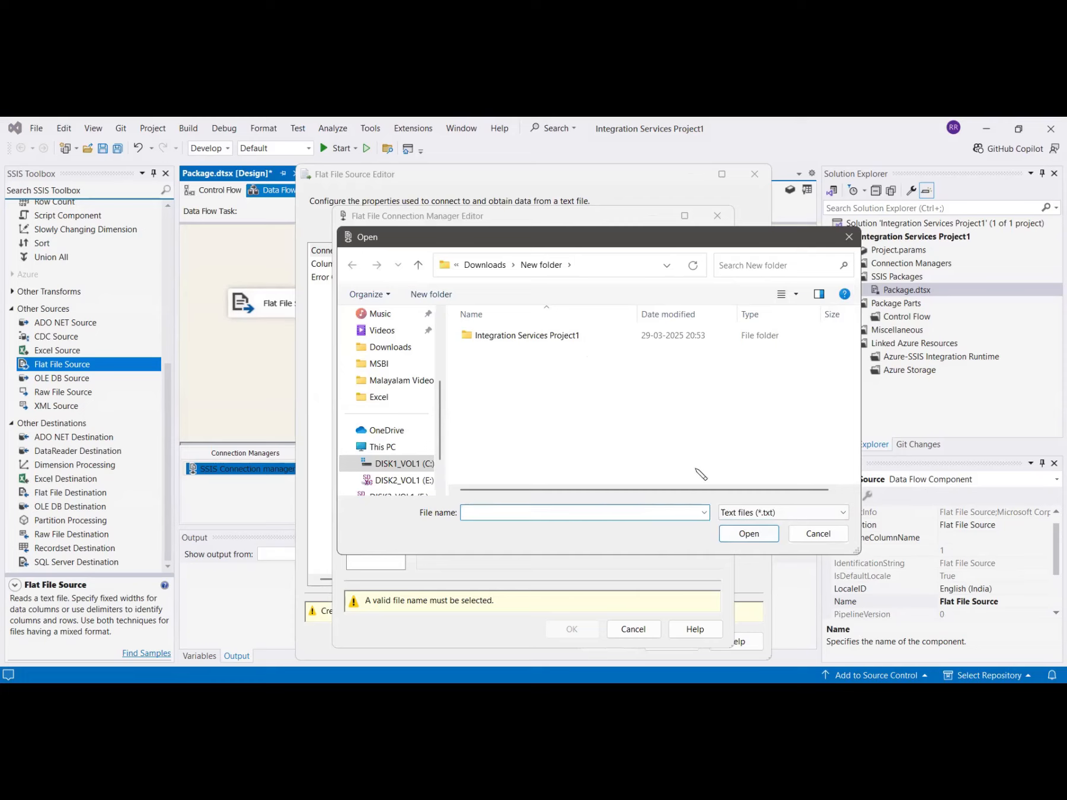
pyautogui.click(789, 513)
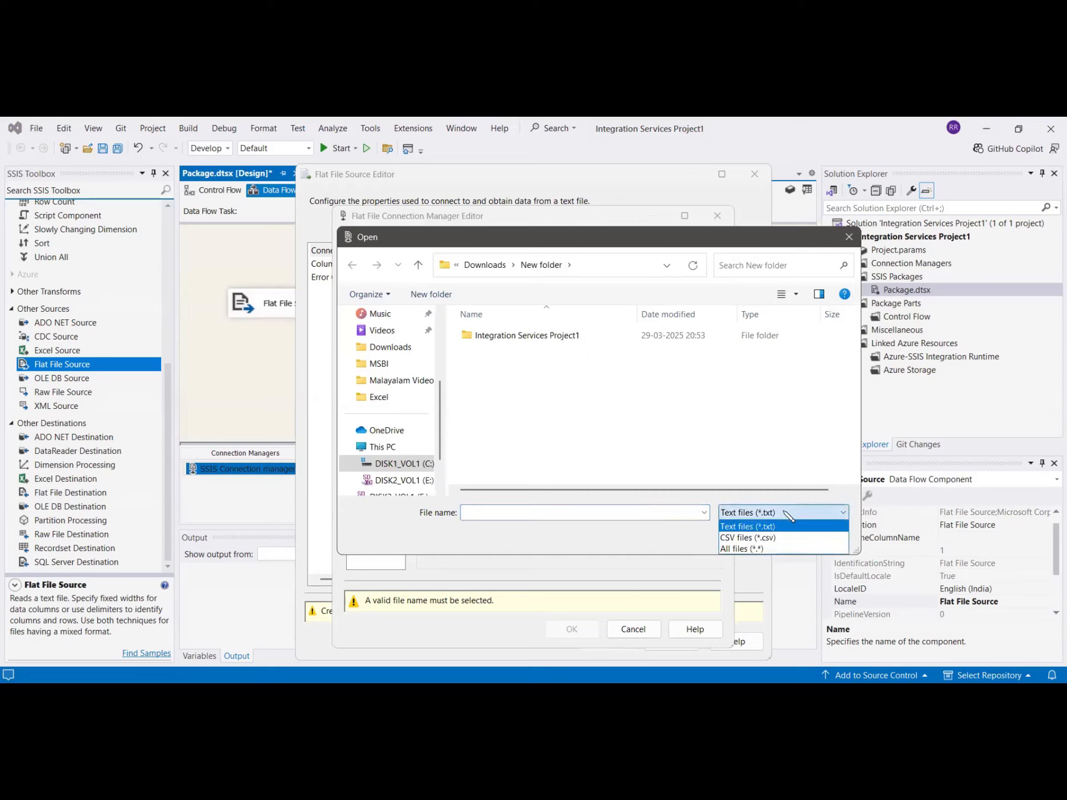
pyautogui.click(769, 539)
pyautogui.click(485, 351)
pyautogui.press('Return')
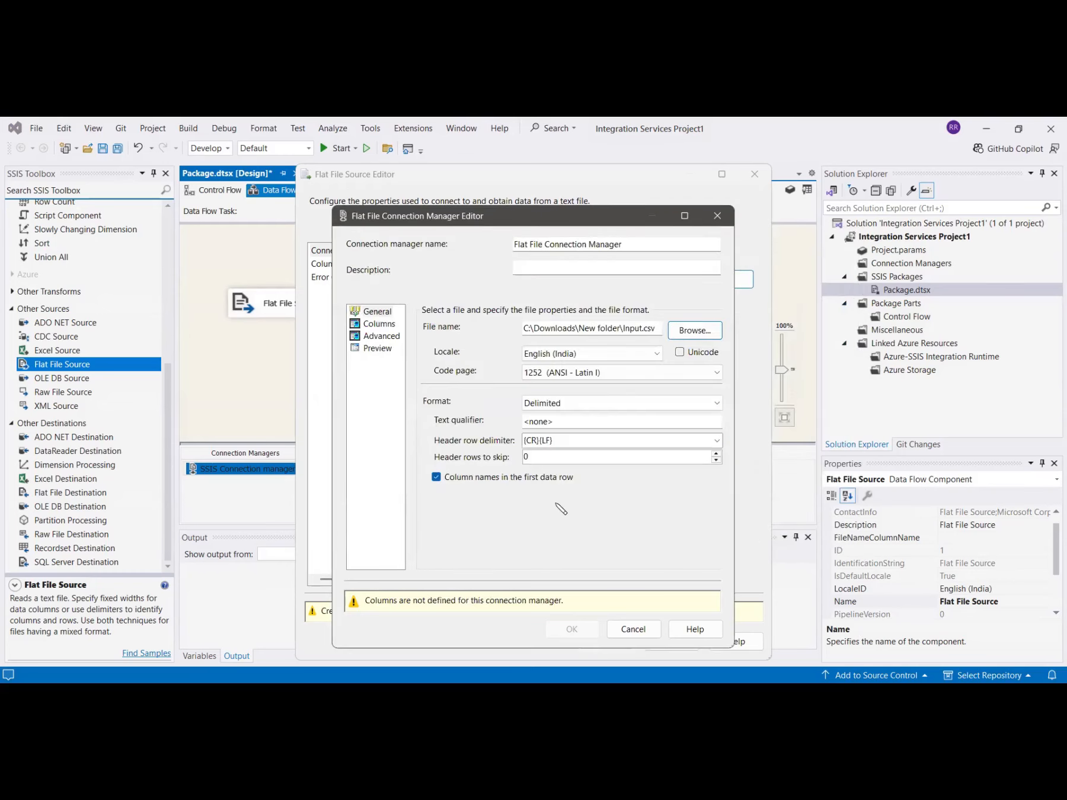
# - Set the data type of the OrderID and SalesAmount columns to numeric and confirm the connection manager
pyautogui.click(381, 336)
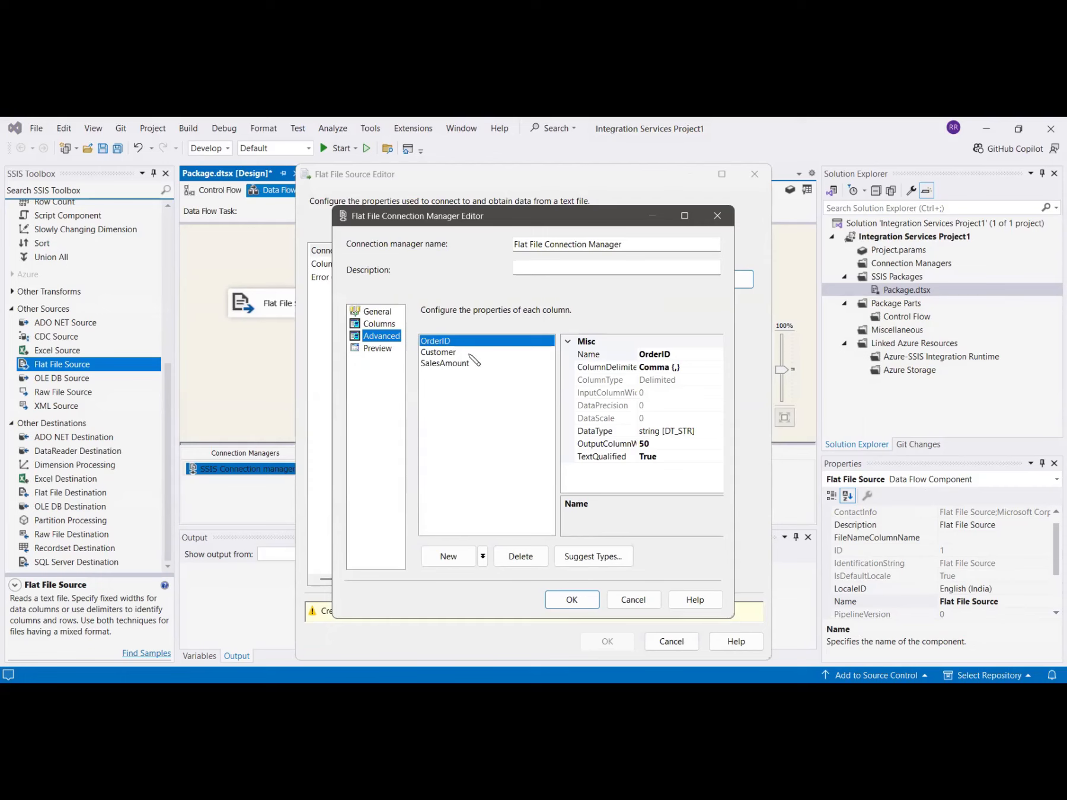
pyautogui.click(706, 432)
pyautogui.click(718, 432)
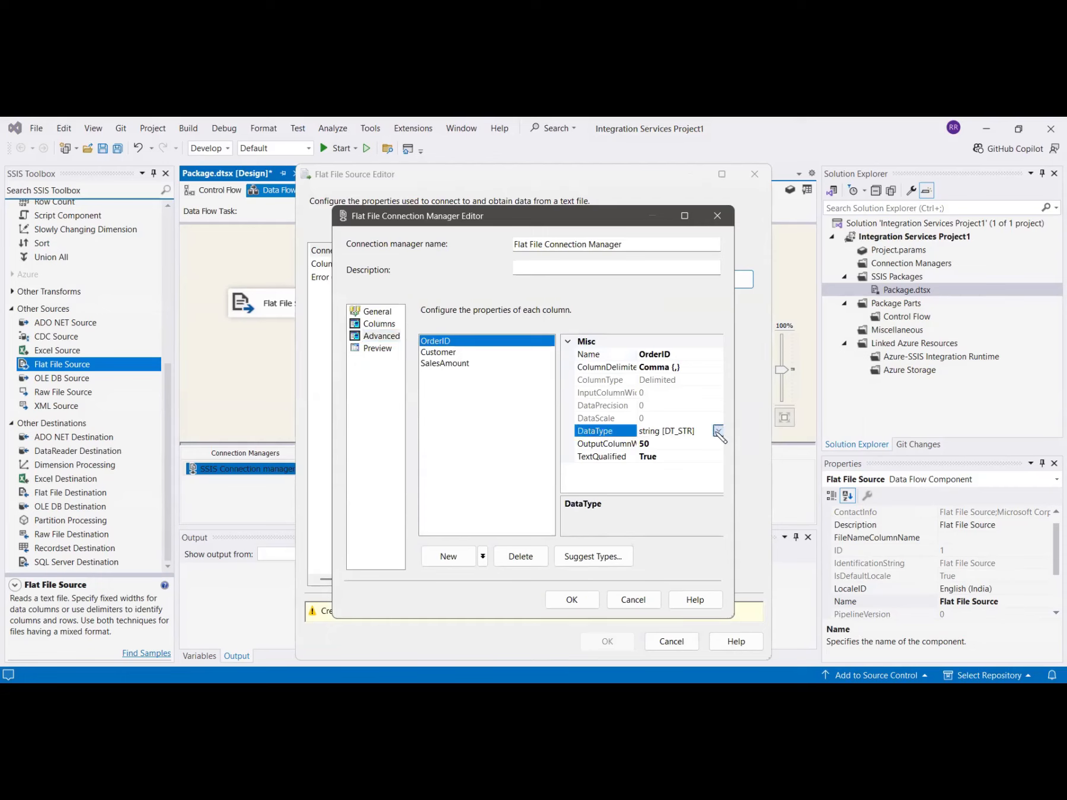
pyautogui.click(537, 532)
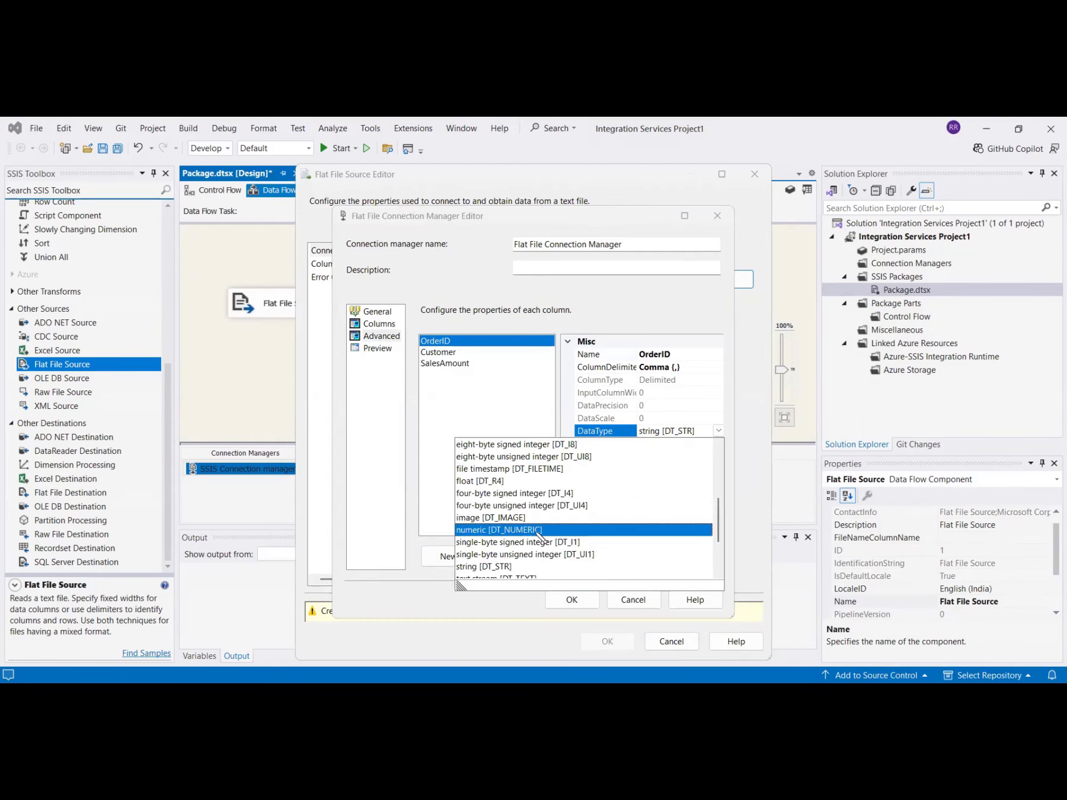
pyautogui.click(450, 363)
pyautogui.click(712, 436)
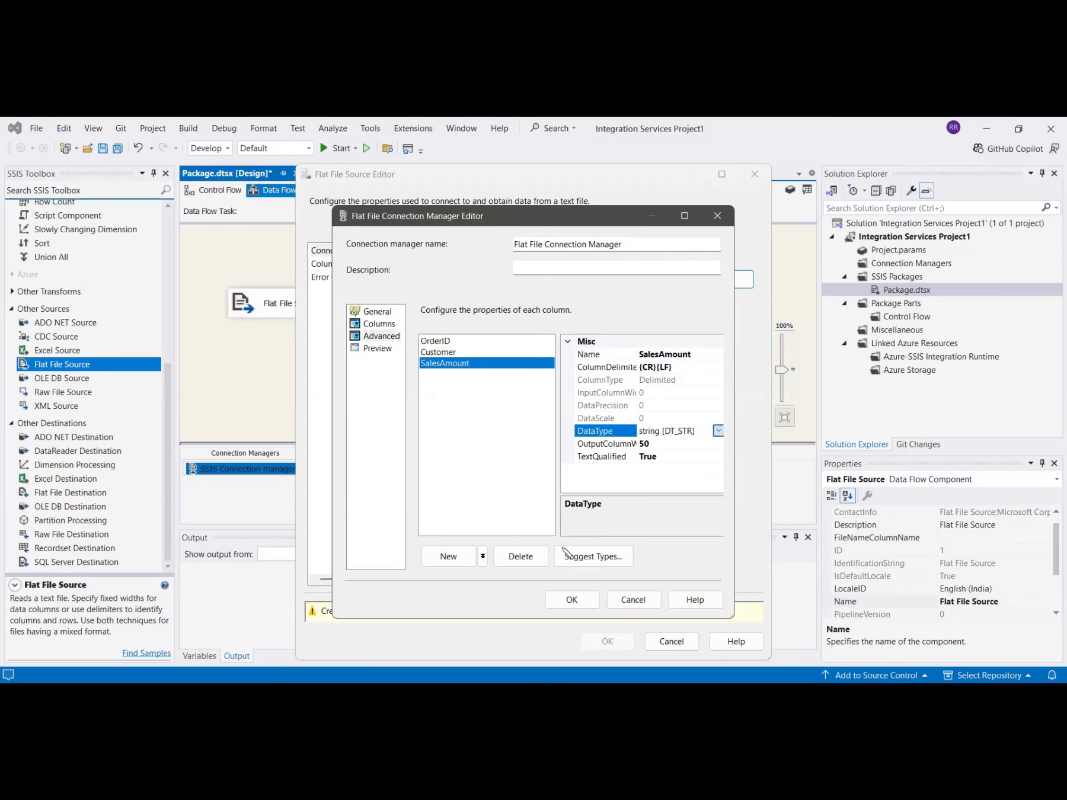
pyautogui.click(528, 531)
pyautogui.click(582, 601)
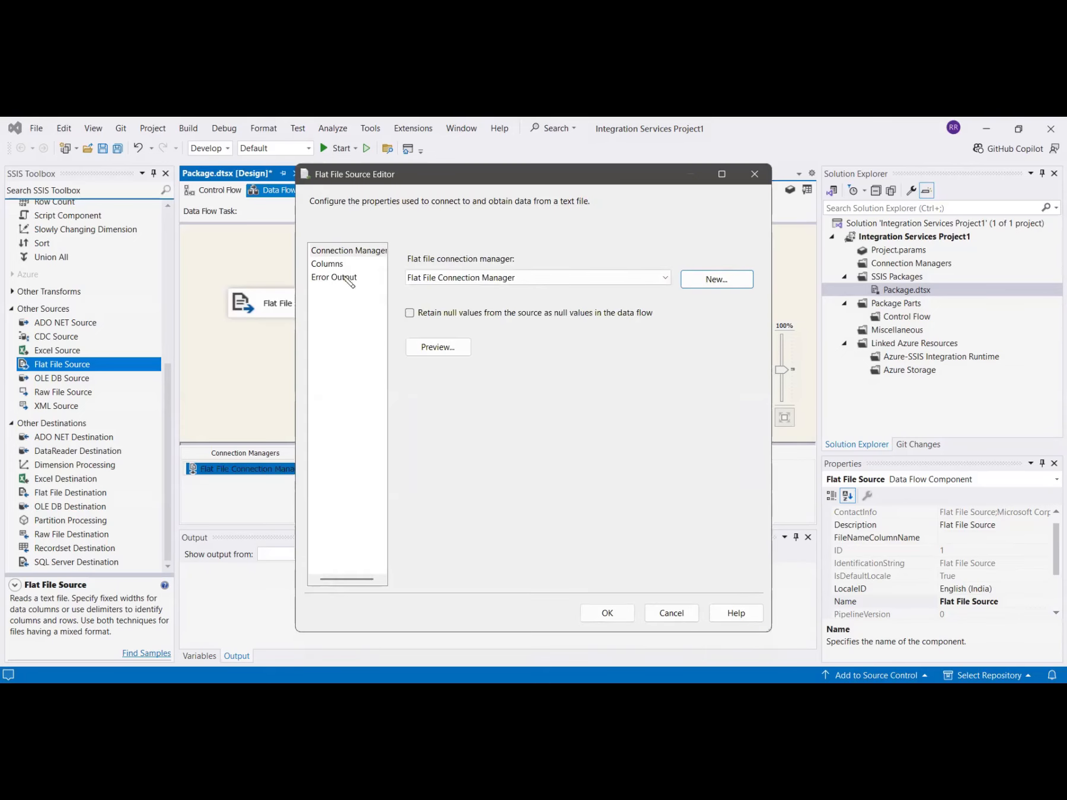
# - Preview the sample rows of the flat file and accept the Flat File Source settings
pyautogui.click(437, 347)
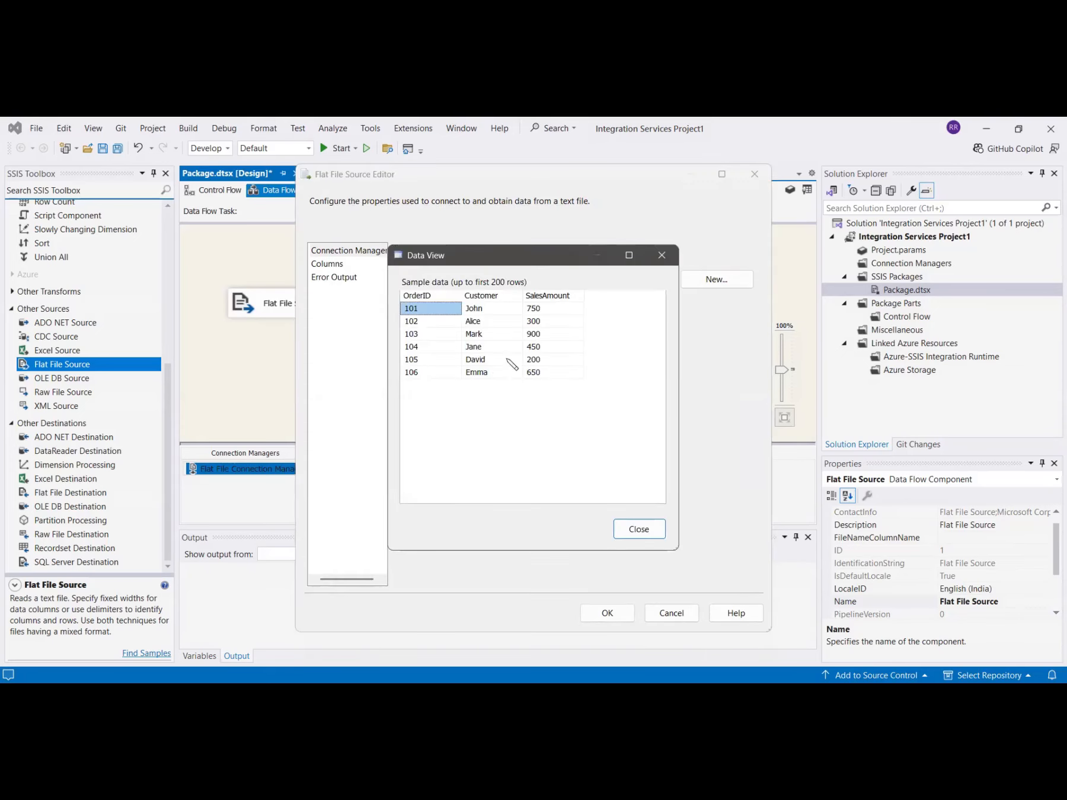
pyautogui.click(638, 530)
pyautogui.click(607, 613)
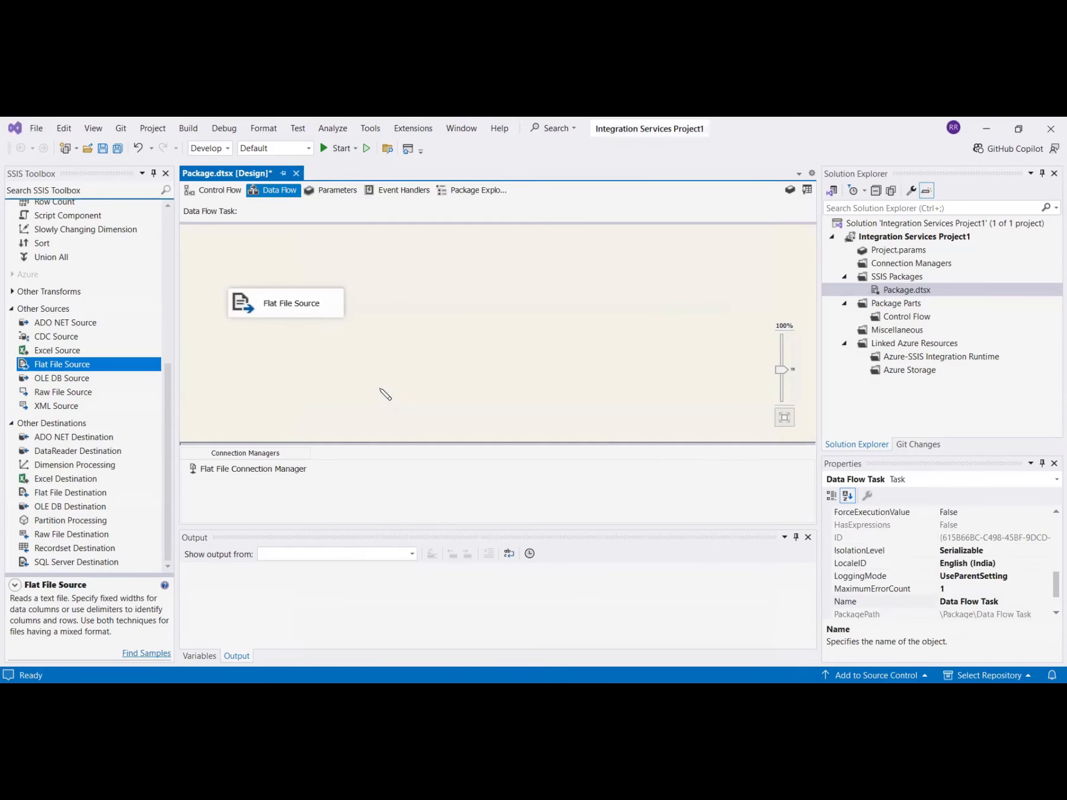
# - Add a Conditional Split beside the Flat File Source and connect the source's data output to it
pyautogui.scroll(7, 131, 392)
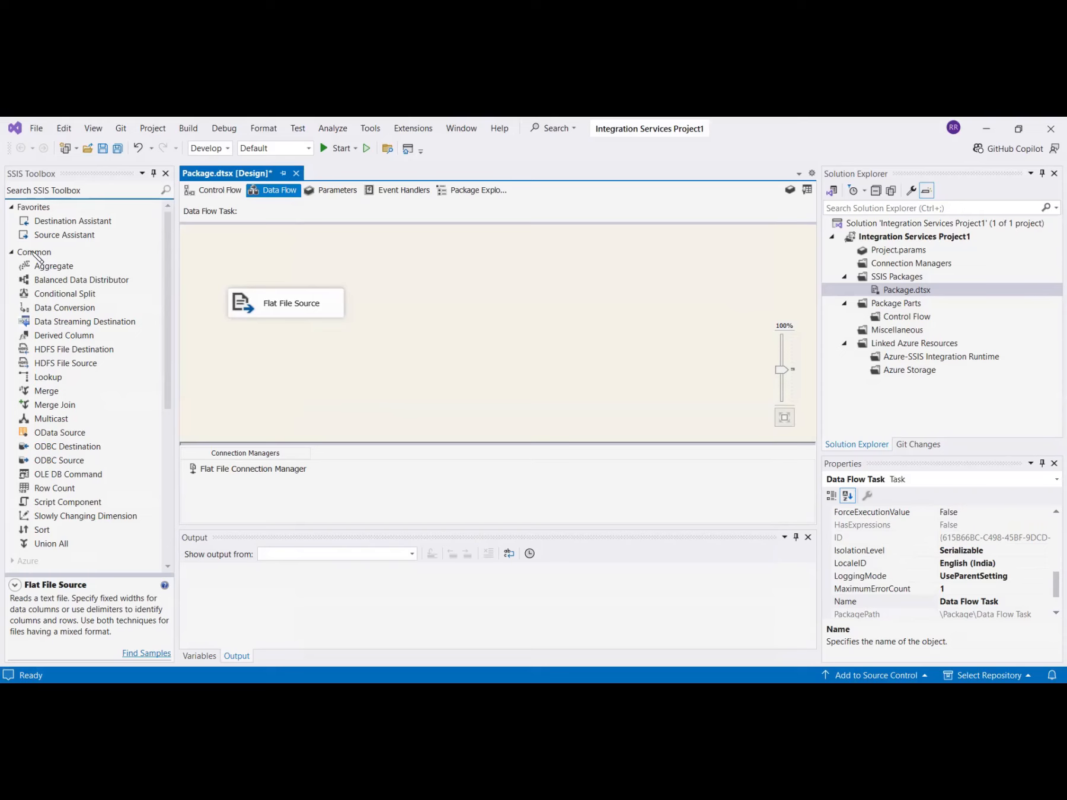
pyautogui.doubleClick(52, 295)
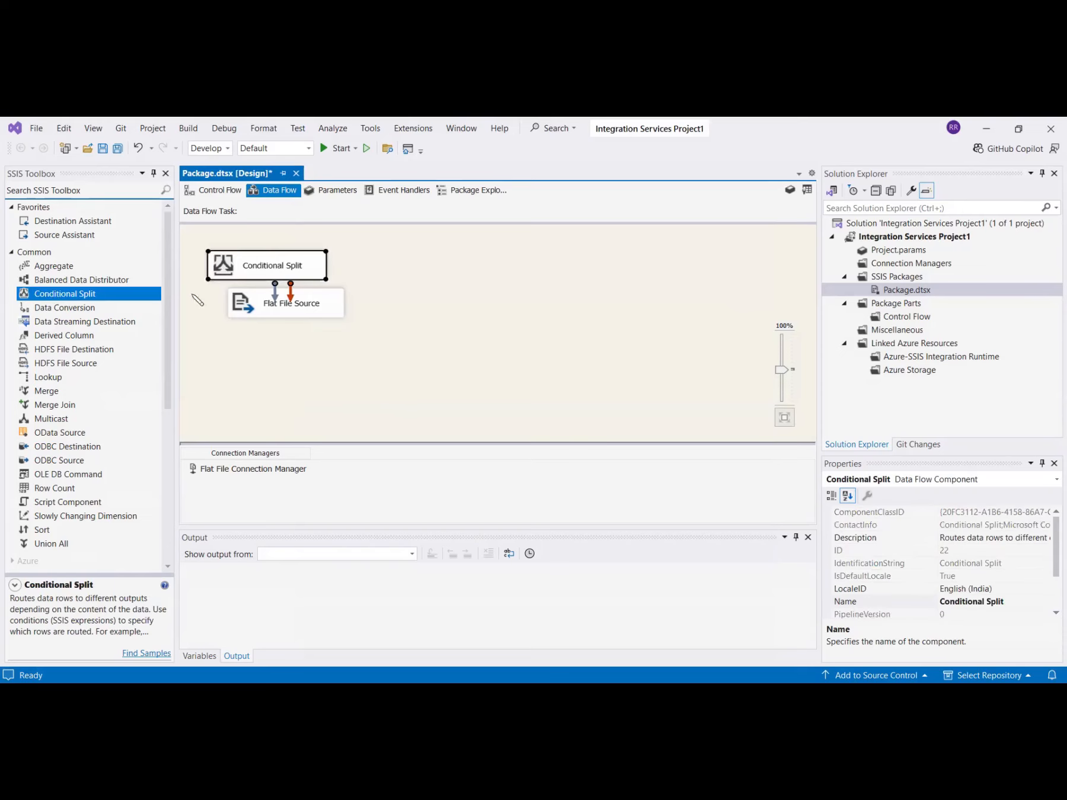
pyautogui.moveTo(238, 278); pyautogui.dragTo(472, 316)
pyautogui.click(314, 311)
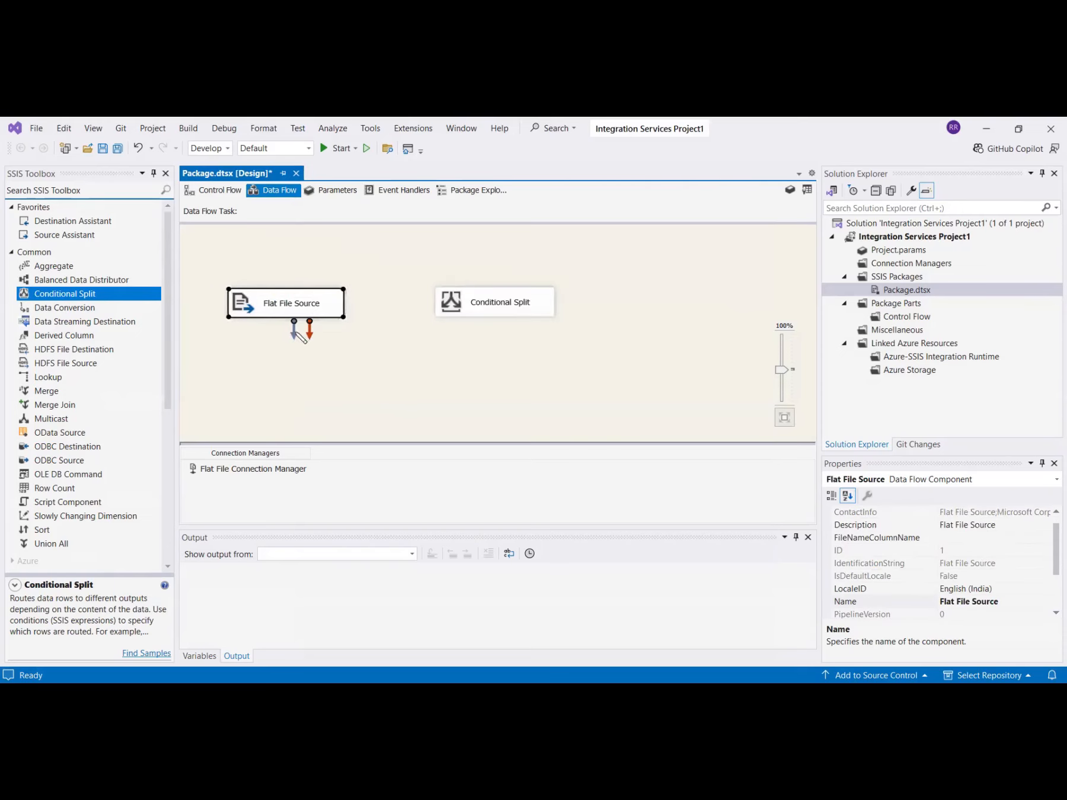
pyautogui.moveTo(295, 331); pyautogui.dragTo(446, 309)
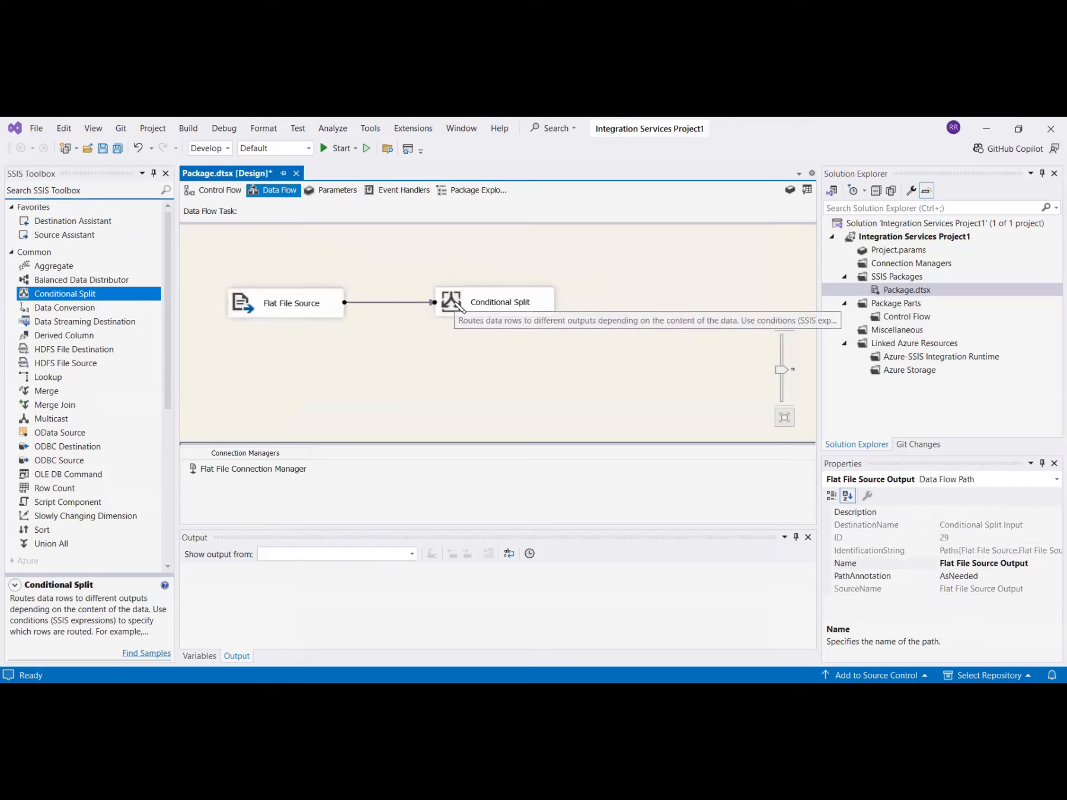
# - Open the Conditional Split editor and examine the available operators, date/time functions, and variables and parameters
pyautogui.click(459, 306)
pyautogui.doubleClick(461, 306)
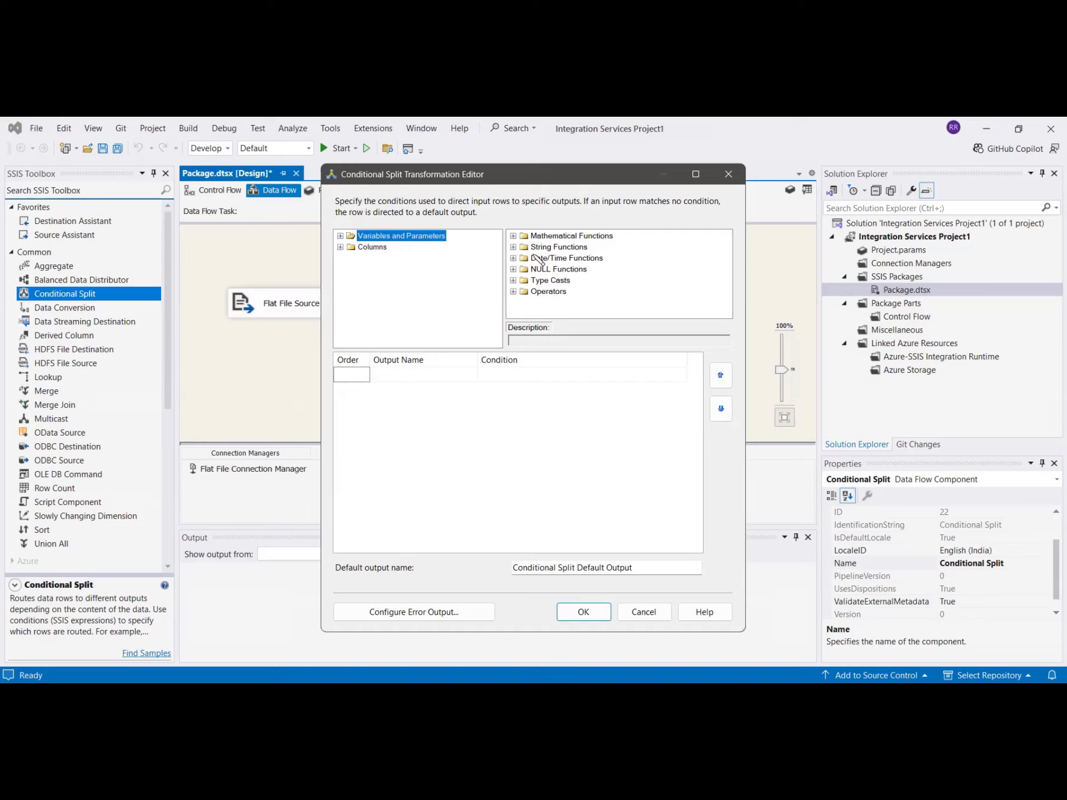
pyautogui.click(513, 291)
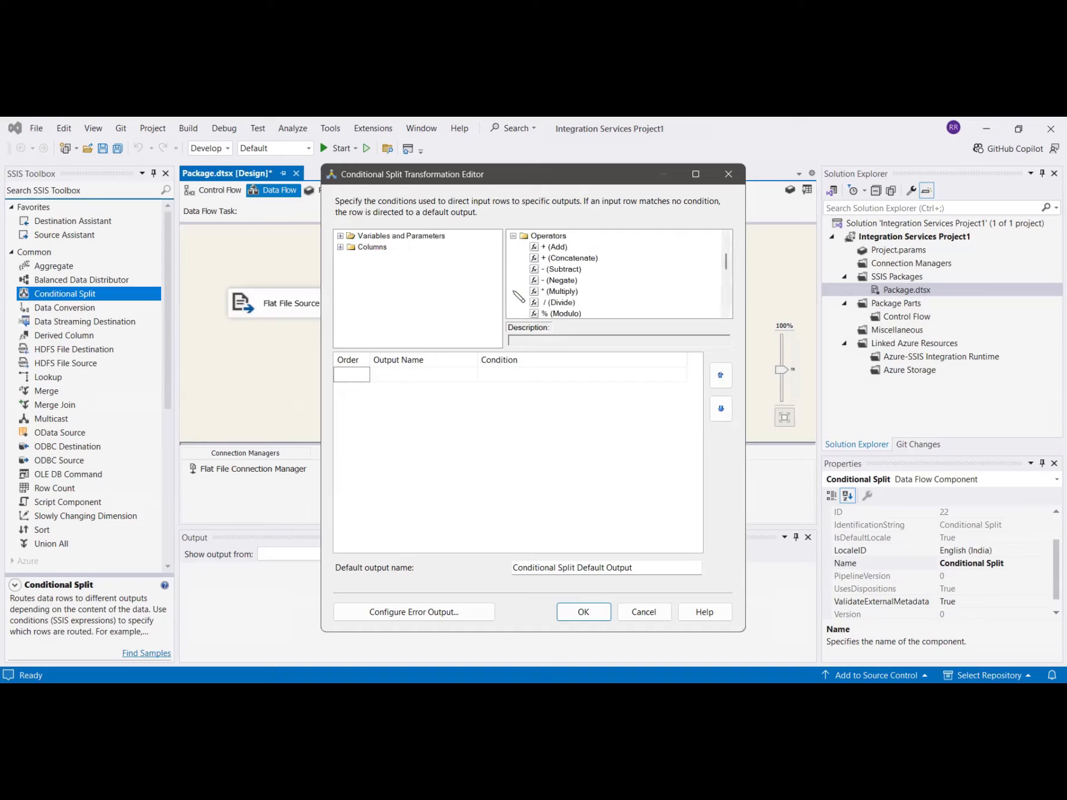
pyautogui.click(514, 237)
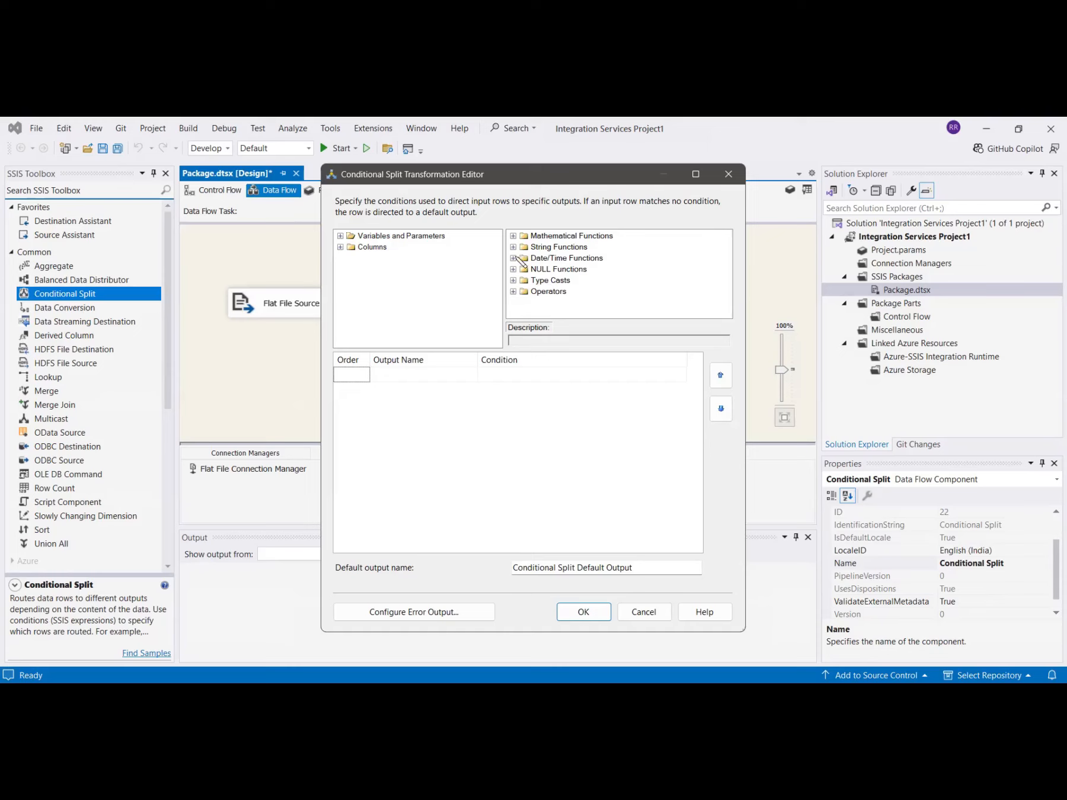
pyautogui.click(514, 259)
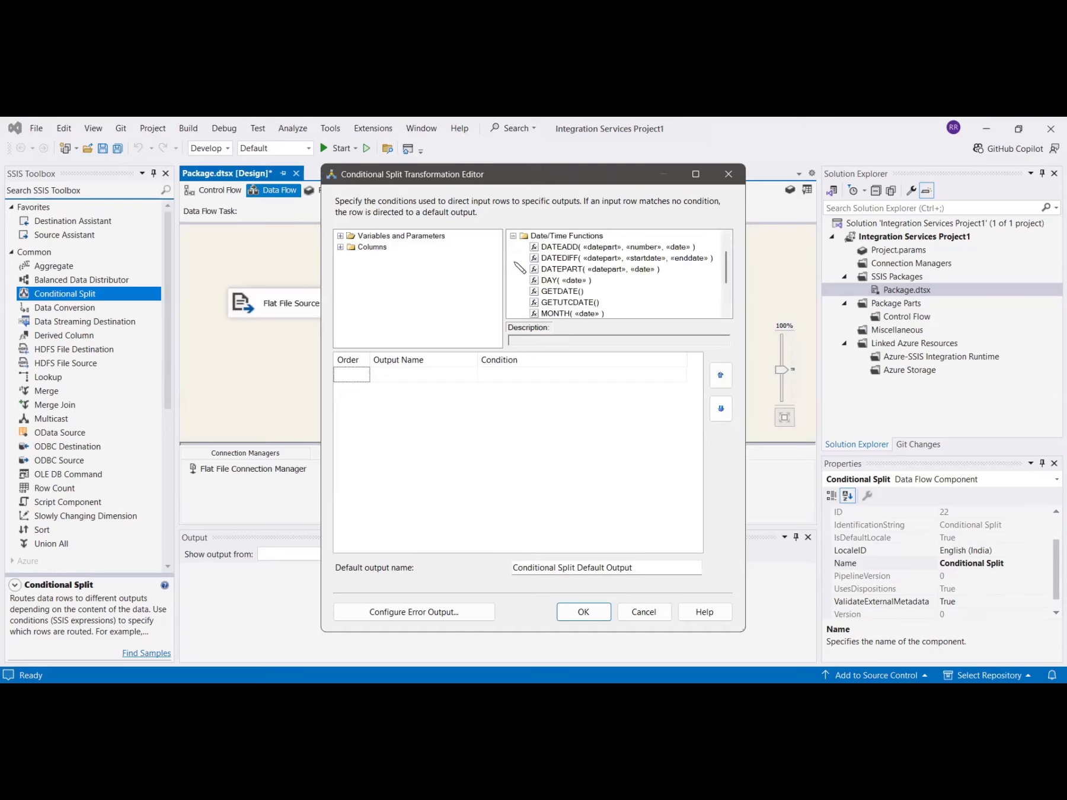
pyautogui.click(513, 238)
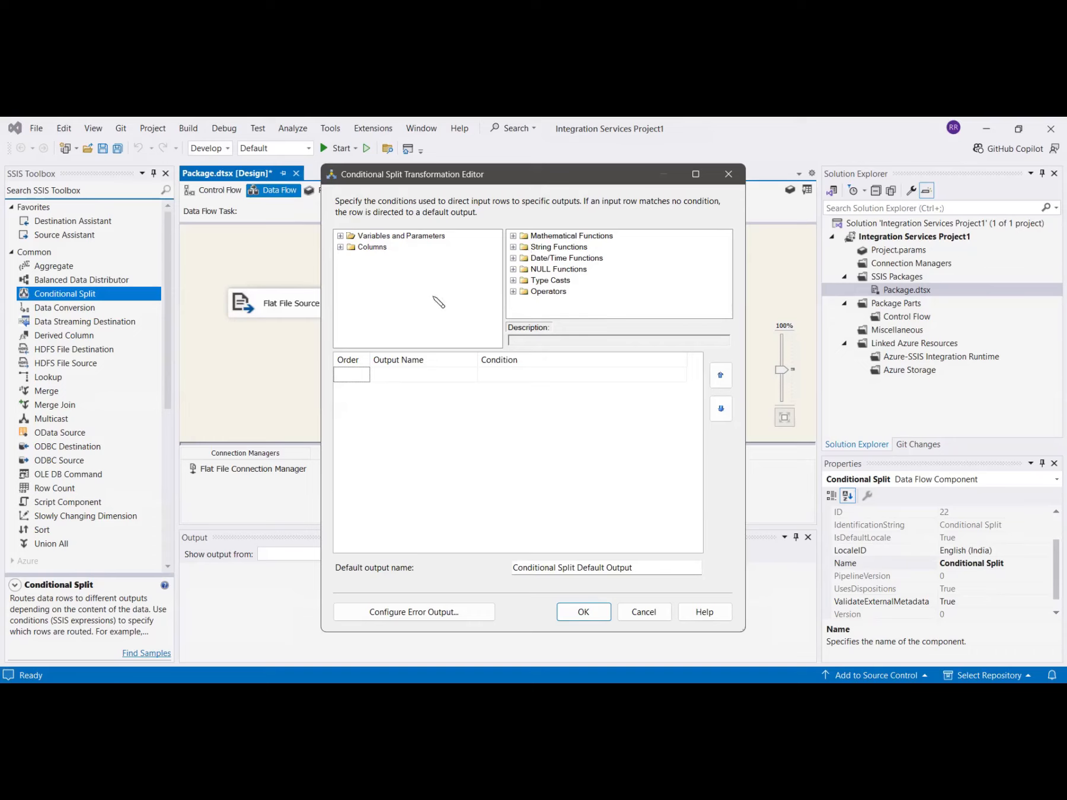
pyautogui.click(341, 236)
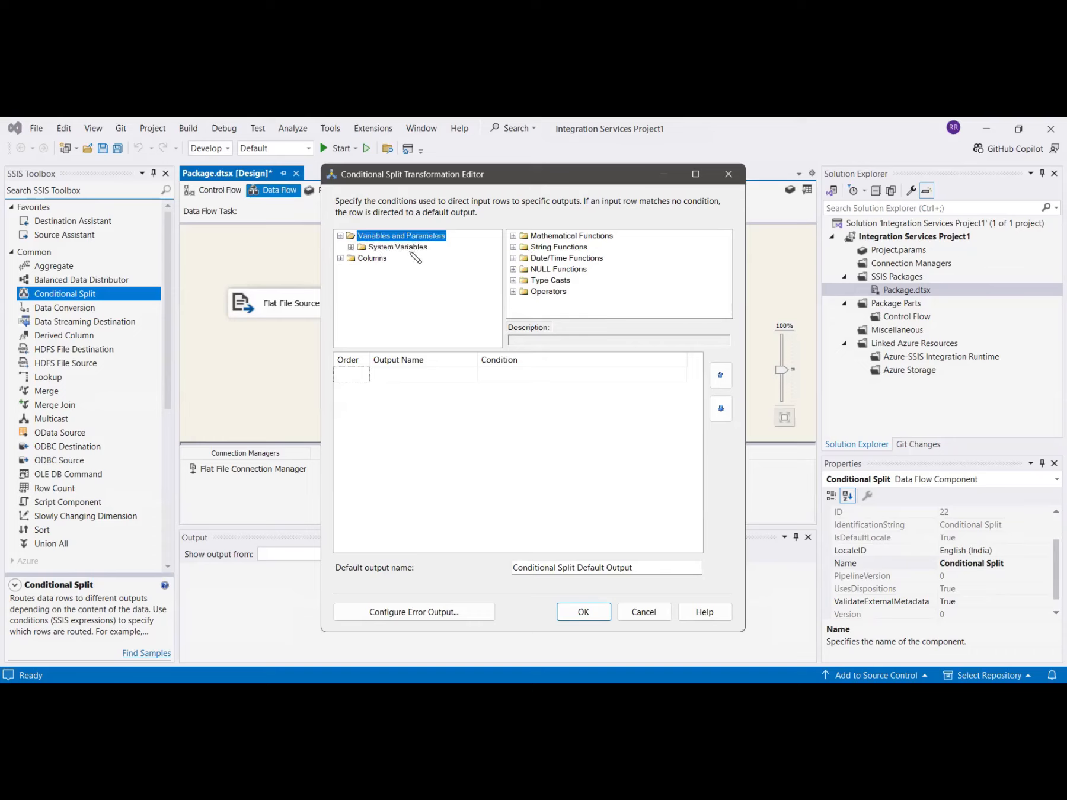
pyautogui.click(341, 237)
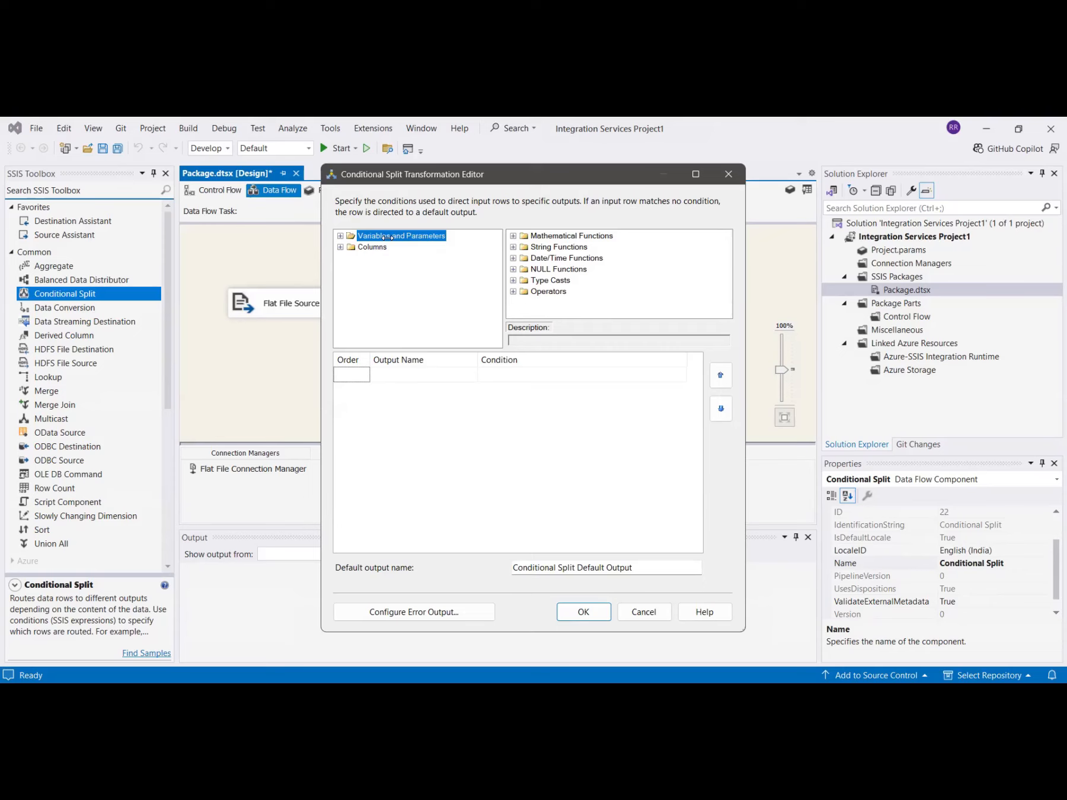
# - Define a first split output named High Sales with the condition [SalesAmount] > 500
pyautogui.click(341, 247)
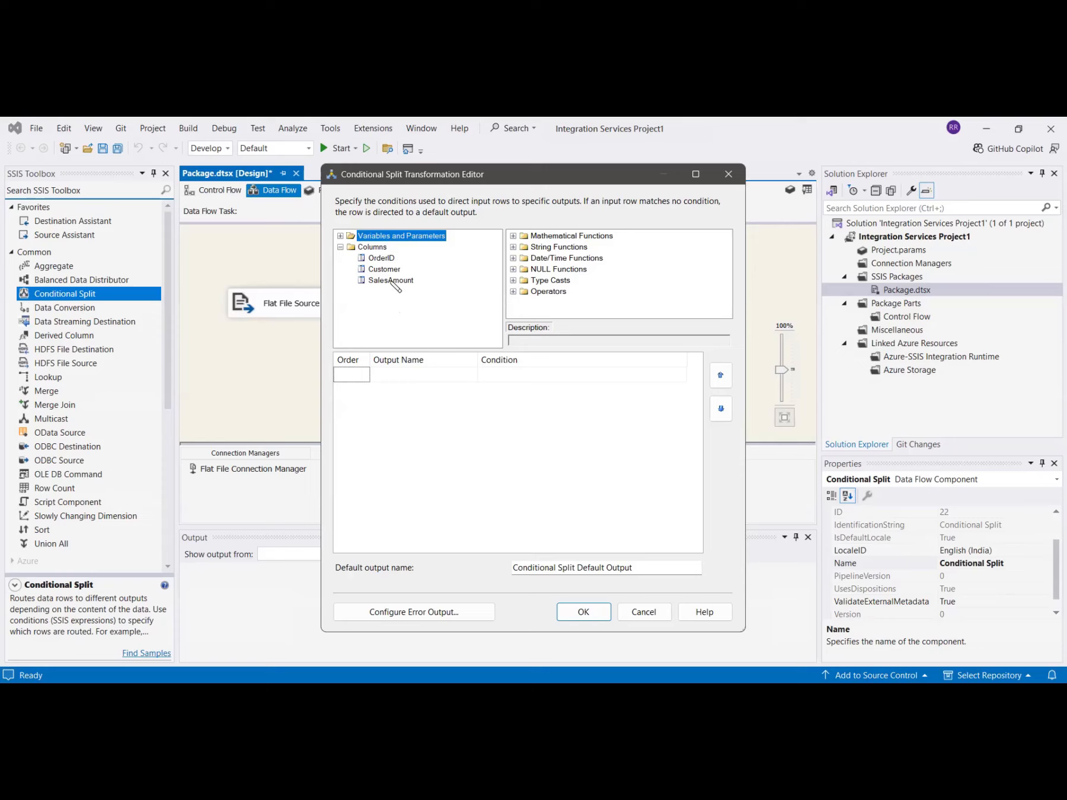
pyautogui.moveTo(392, 281); pyautogui.dragTo(503, 375)
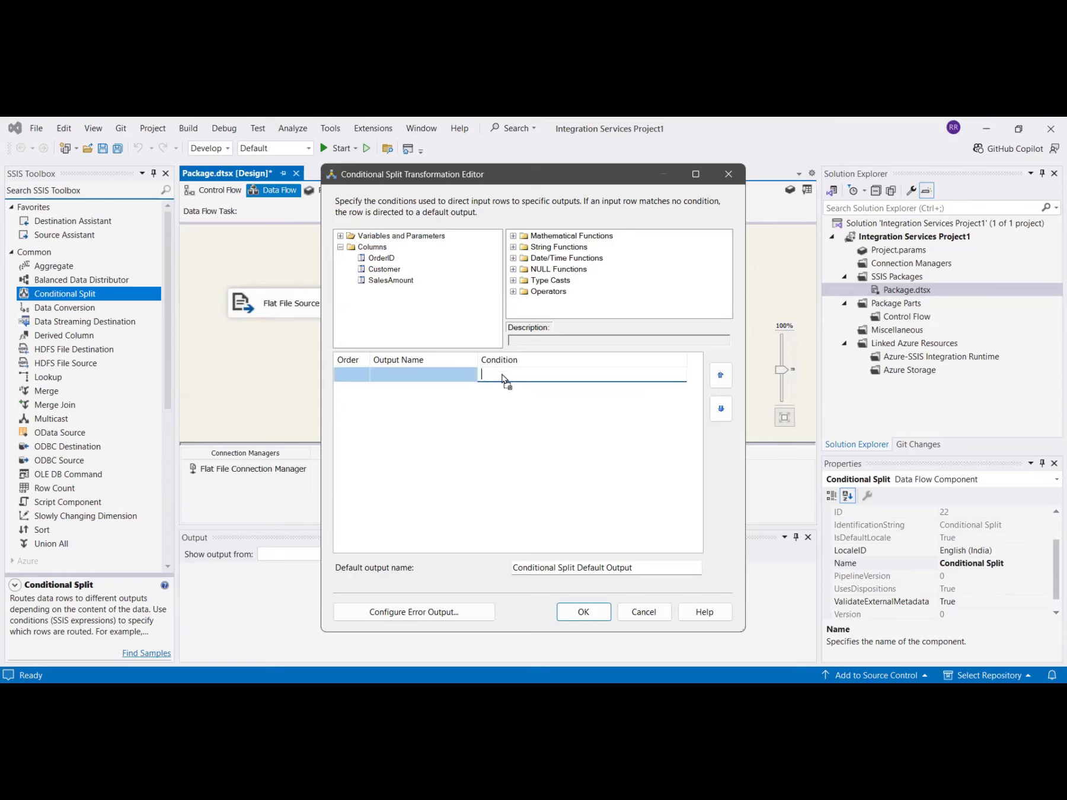
pyautogui.click(407, 374)
pyautogui.moveTo(410, 375); pyautogui.dragTo(361, 373)
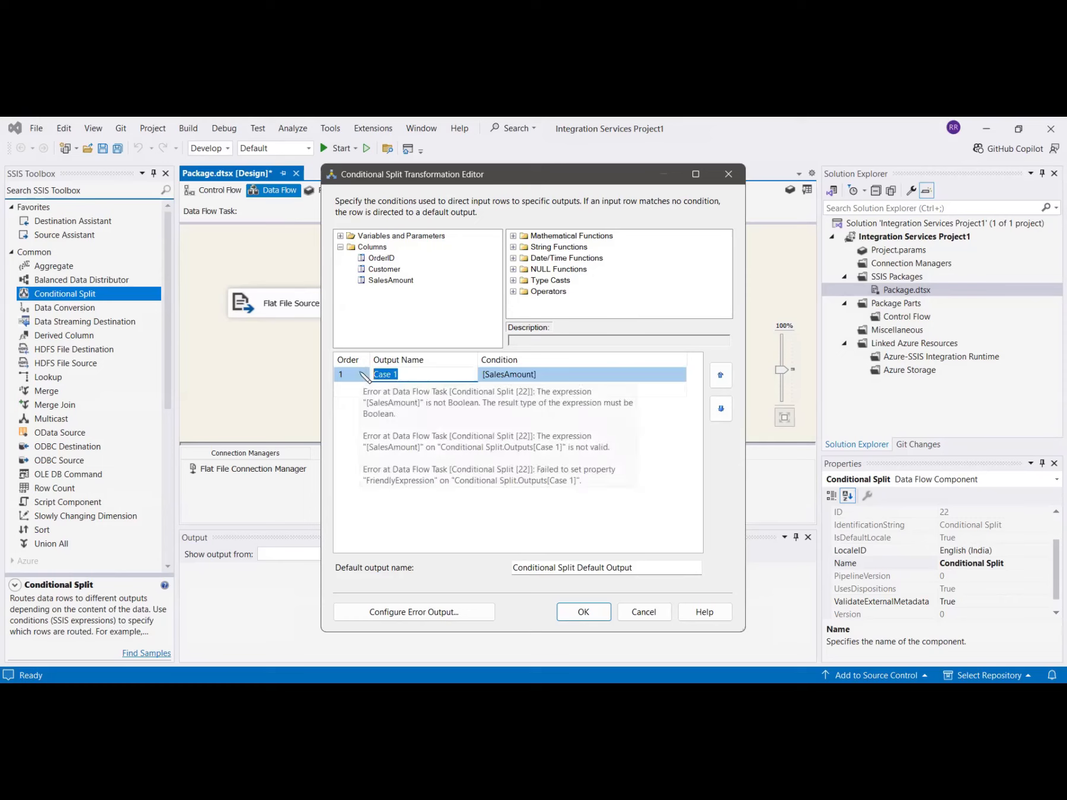
pyautogui.write('High Sales')
pyautogui.click(650, 378)
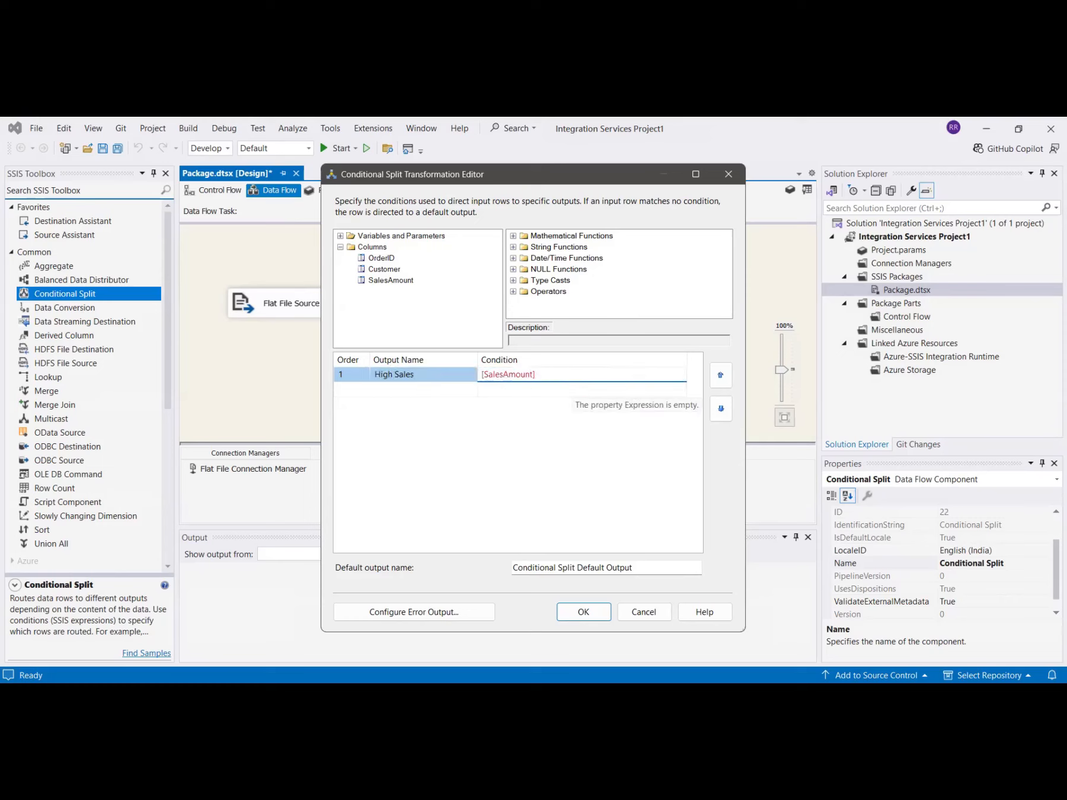
pyautogui.write('> 500')
pyautogui.press('Return')
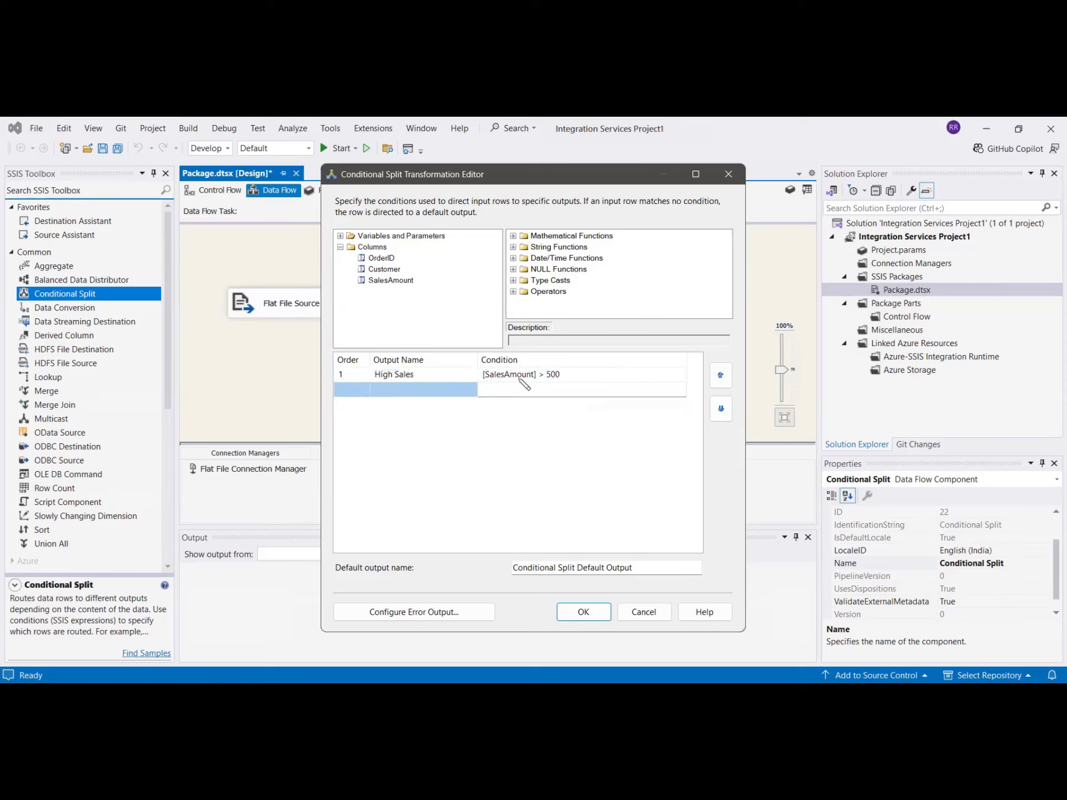
# - Define a second split output named Low Sales with the condition [SalesAmount] <=500 and accept the Conditional Split settings
pyautogui.click(405, 392)
pyautogui.write('Low Sales')
pyautogui.press('Tab')
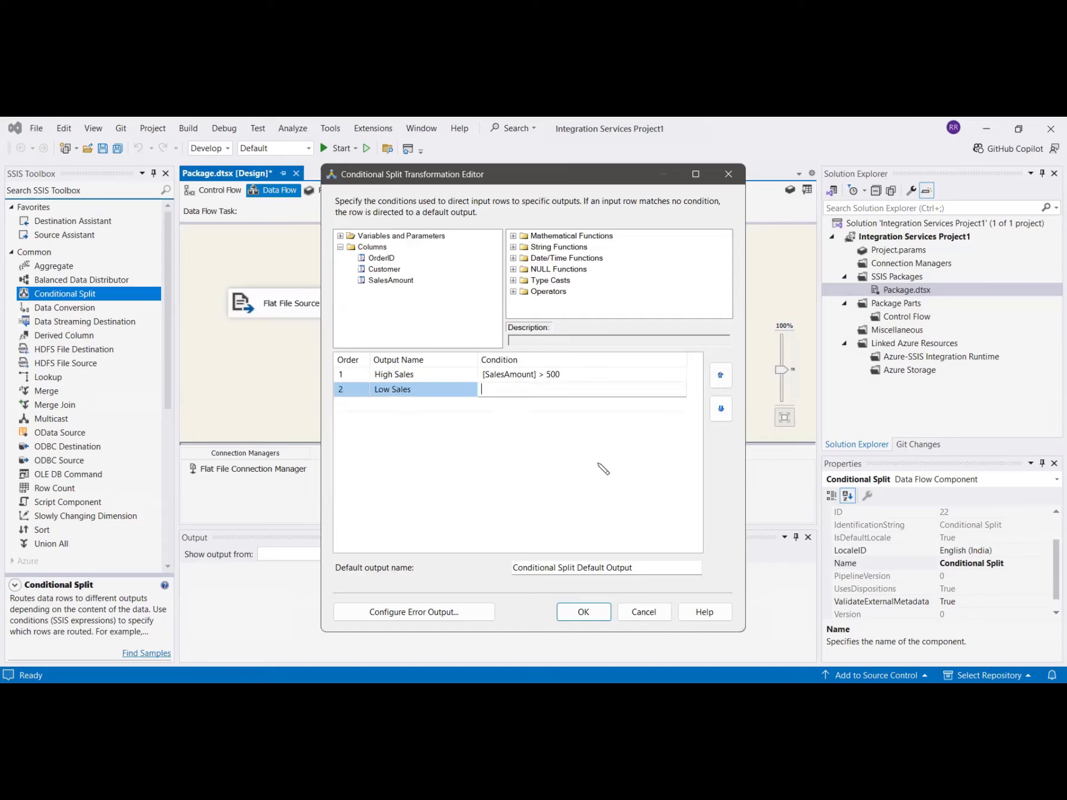
pyautogui.moveTo(384, 281); pyautogui.dragTo(504, 386)
pyautogui.write('<')
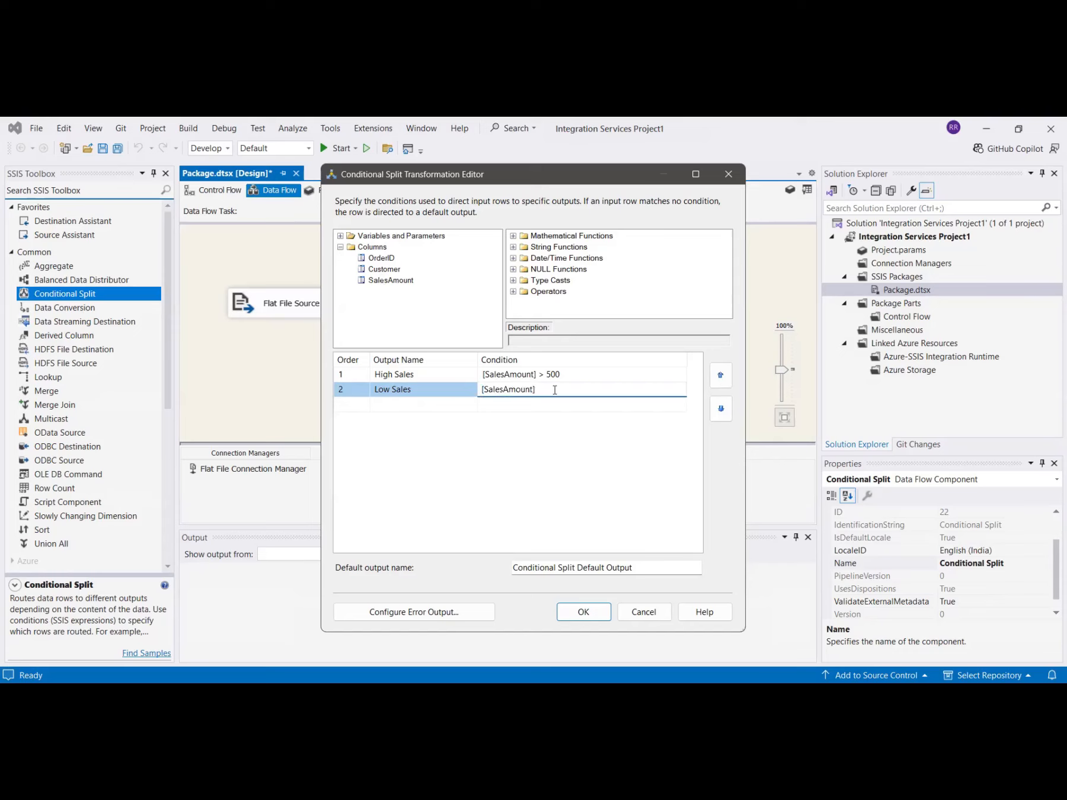
pyautogui.write('=500')
pyautogui.press('Return')
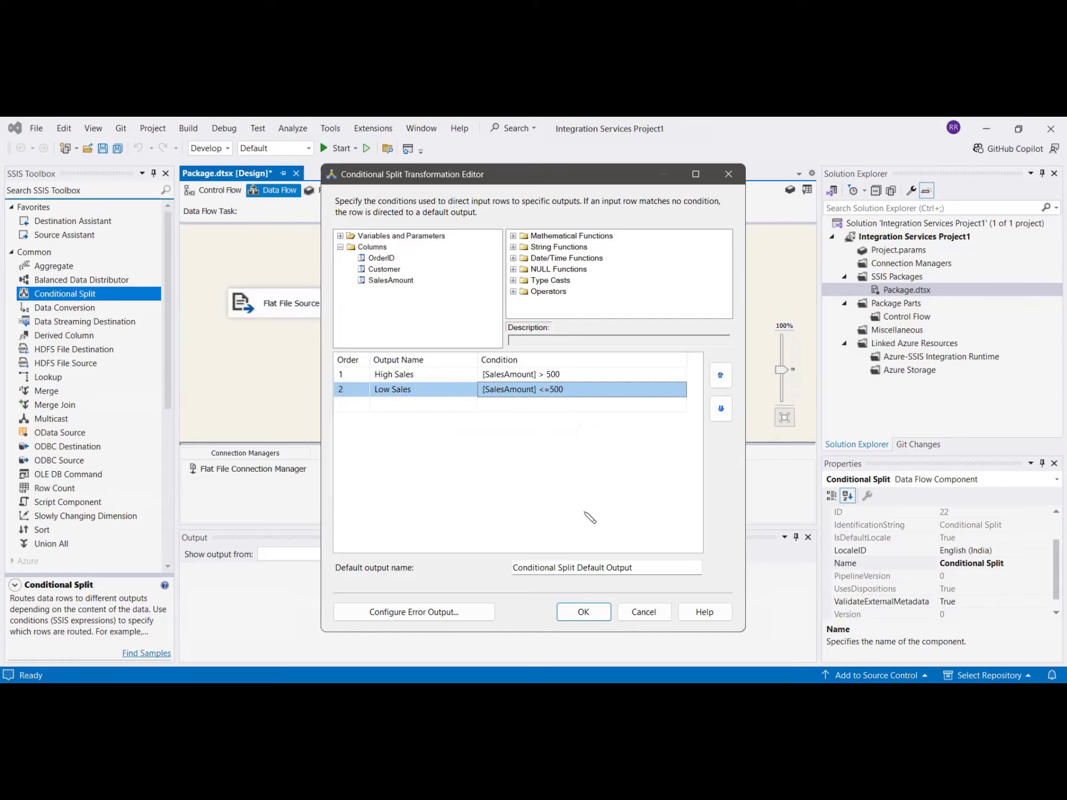
pyautogui.click(583, 612)
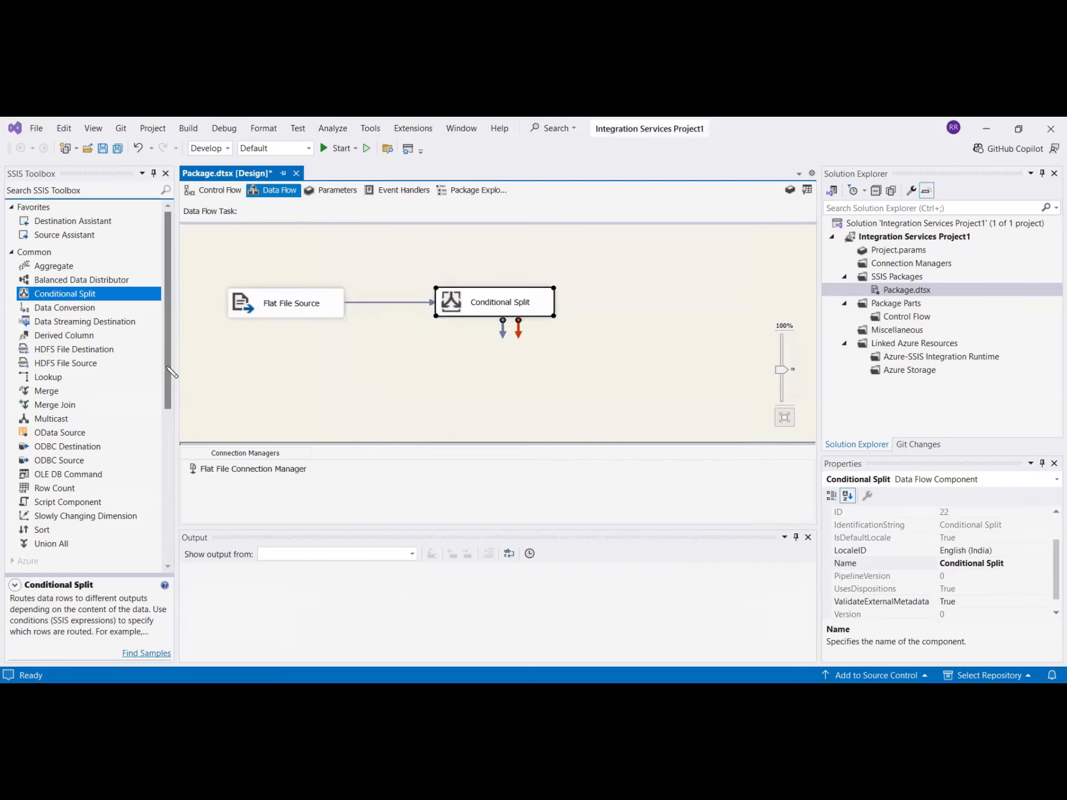
# - Add a Flat File Destination below the Flat File Source and rename it High Sales
pyautogui.scroll(-7, 131, 363)
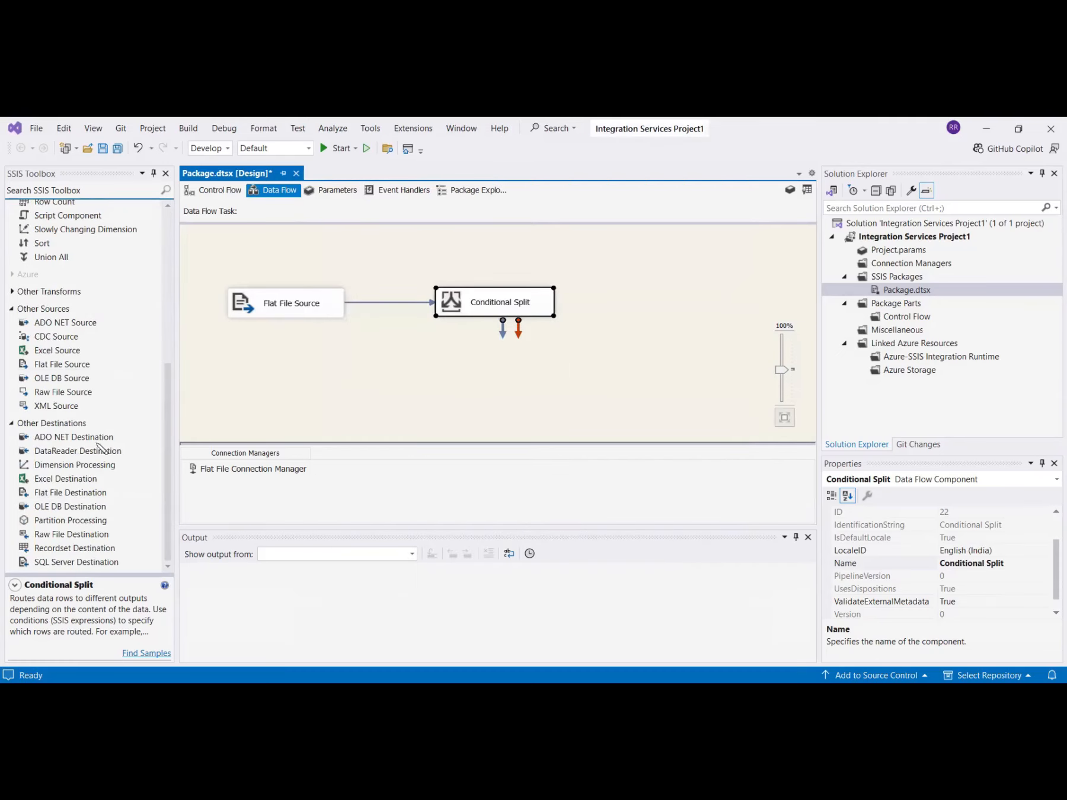
pyautogui.doubleClick(83, 493)
pyautogui.moveTo(296, 294); pyautogui.dragTo(353, 383)
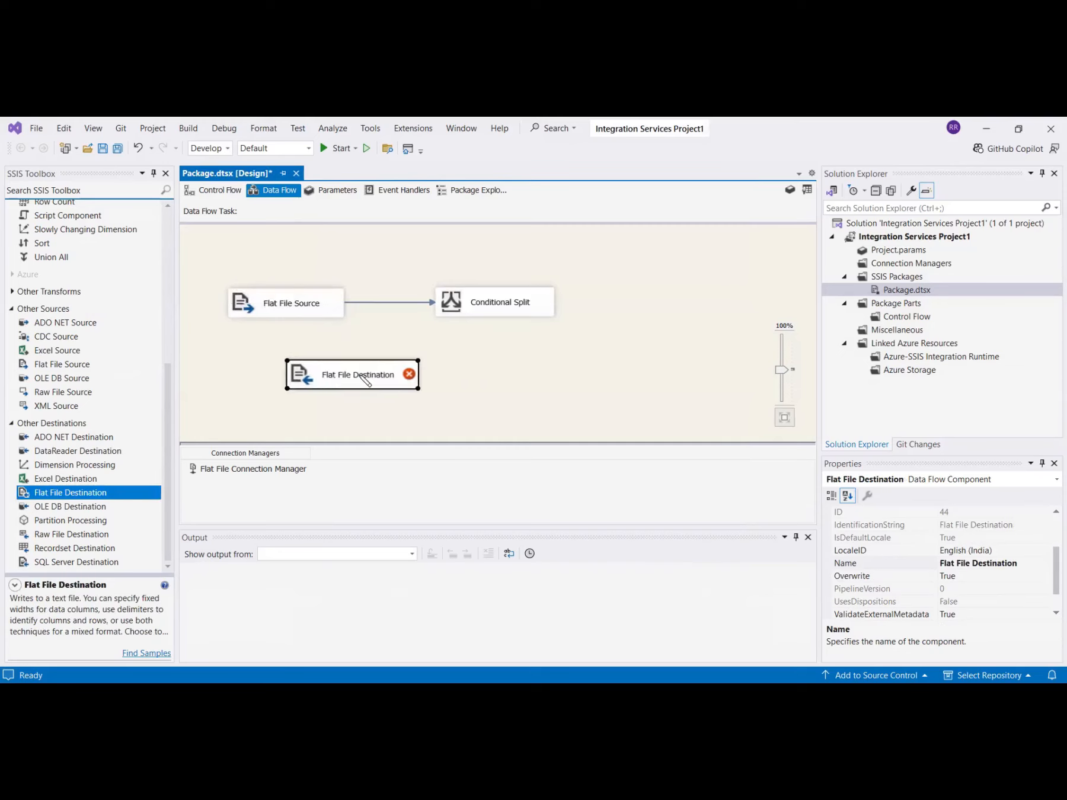
pyautogui.click(366, 381)
pyautogui.write('High Sales')
pyautogui.press('Return')
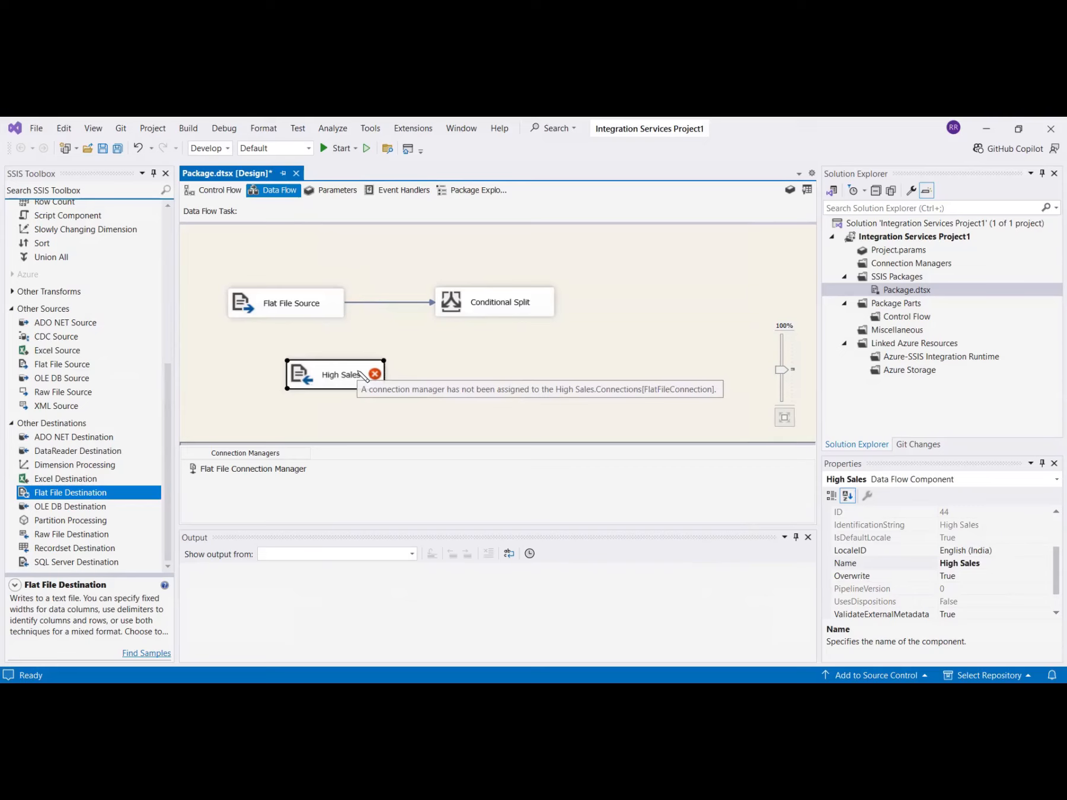
# - Connect the Conditional Split to the High Sales destination using its High Sales output
pyautogui.click(489, 309)
pyautogui.moveTo(503, 335); pyautogui.dragTo(343, 359)
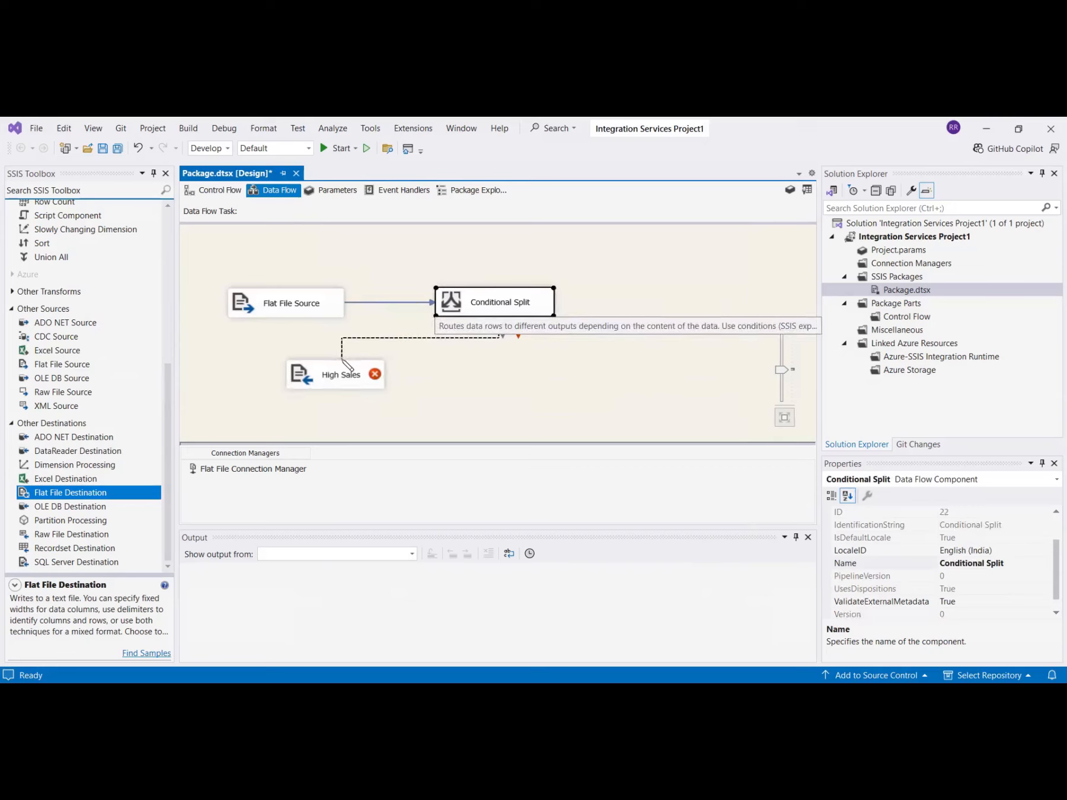
pyautogui.moveTo(342, 361); pyautogui.dragTo(343, 366)
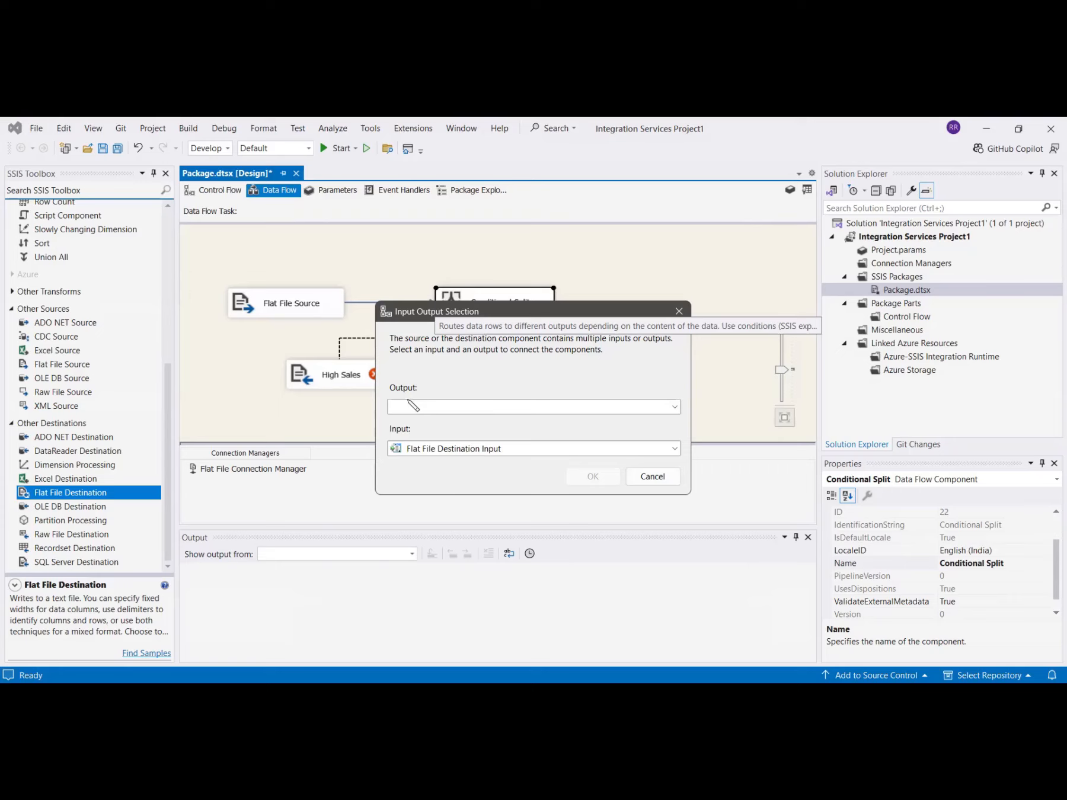
pyautogui.click(593, 408)
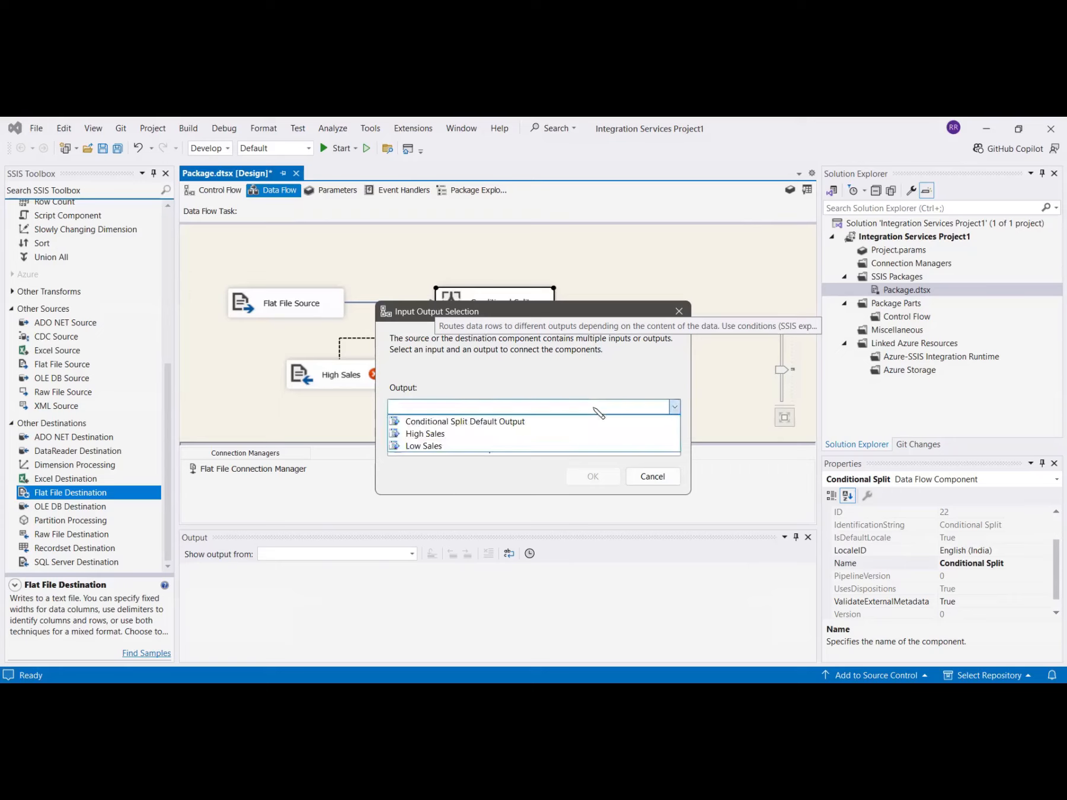
pyautogui.click(457, 435)
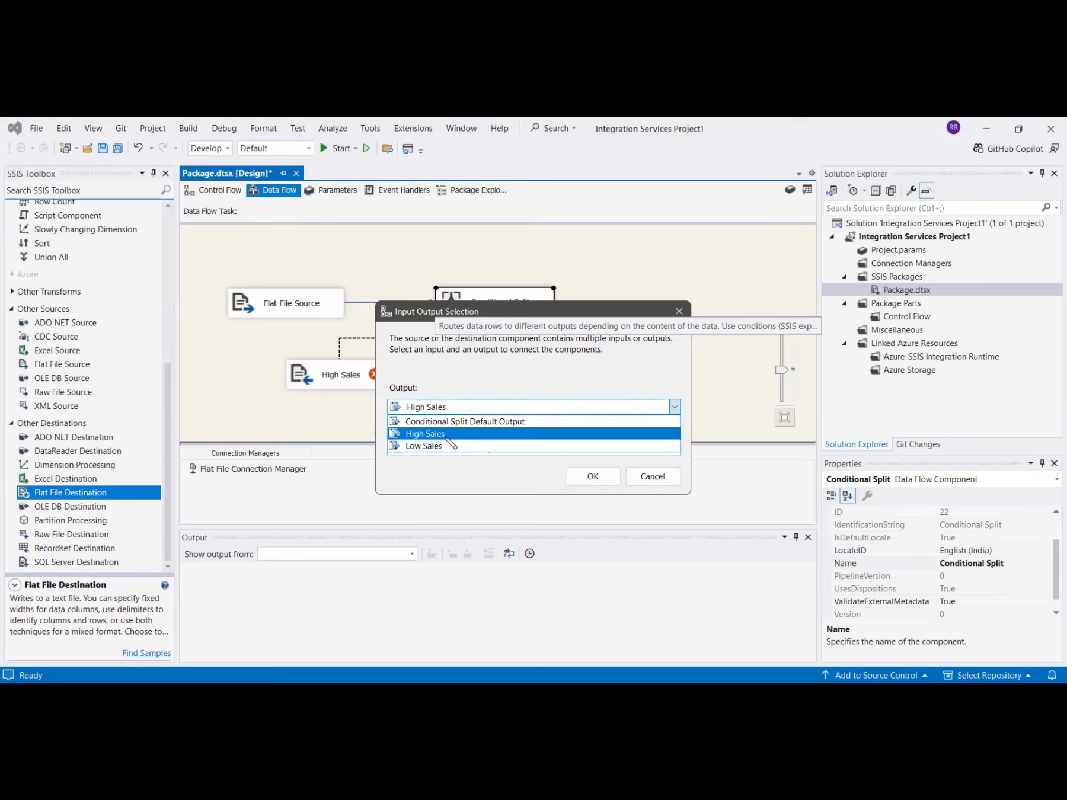
pyautogui.click(447, 439)
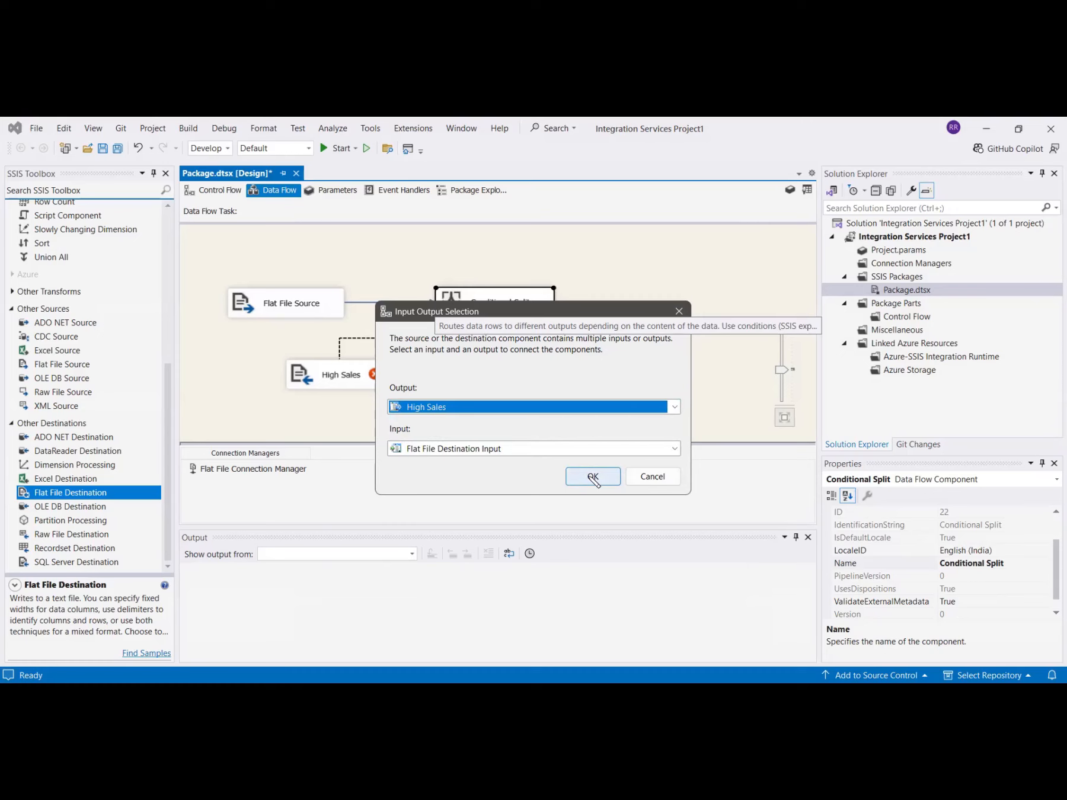
pyautogui.click(593, 476)
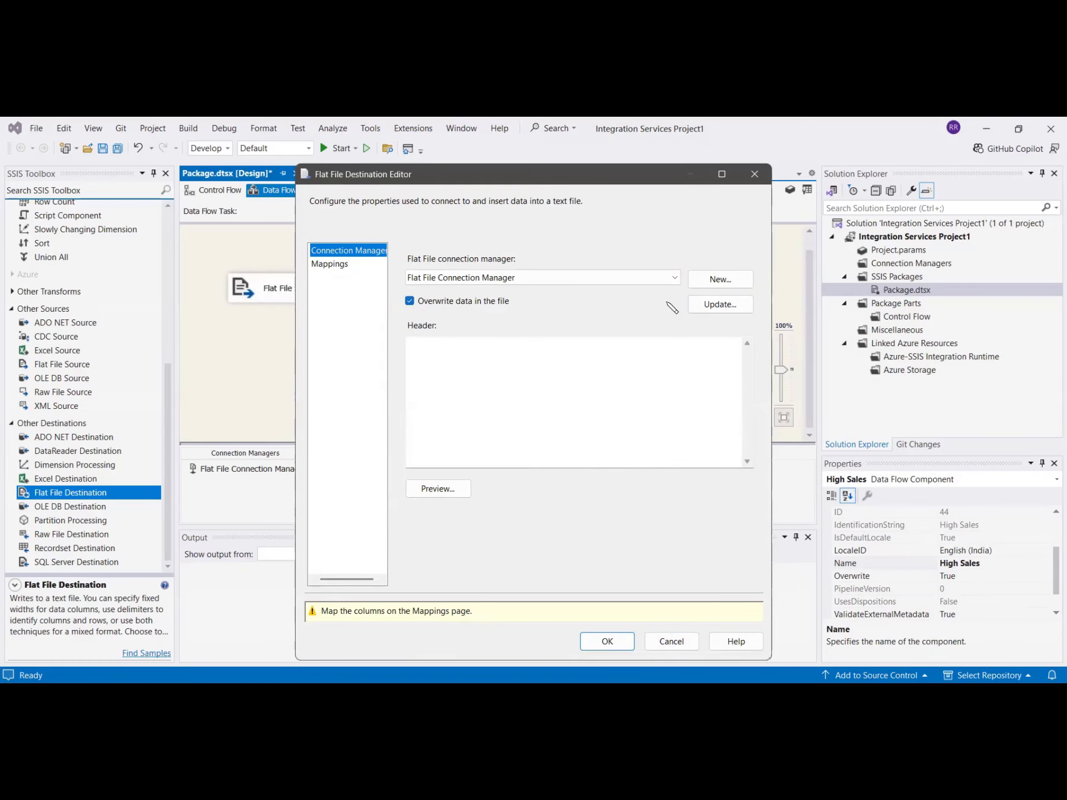
# - Create a delimited connection manager for the High Sales destination, pointing to a new text file named High Sales in New folder
pyautogui.click(714, 281)
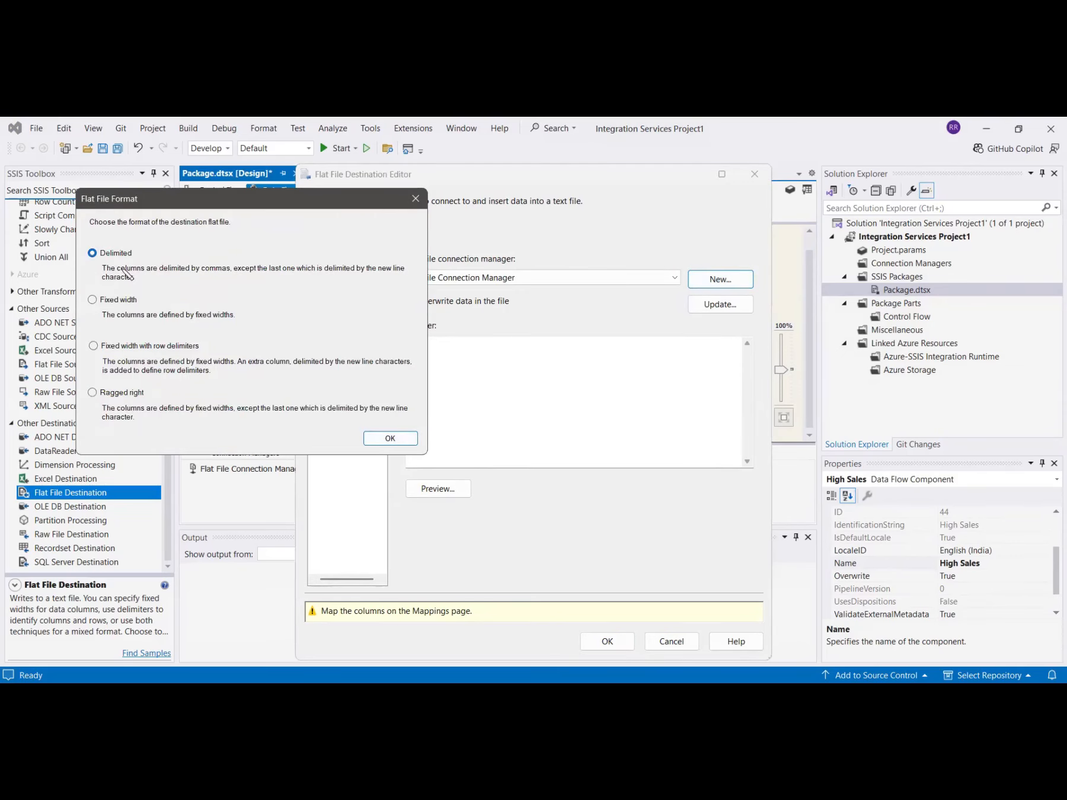
pyautogui.click(390, 439)
pyautogui.click(693, 331)
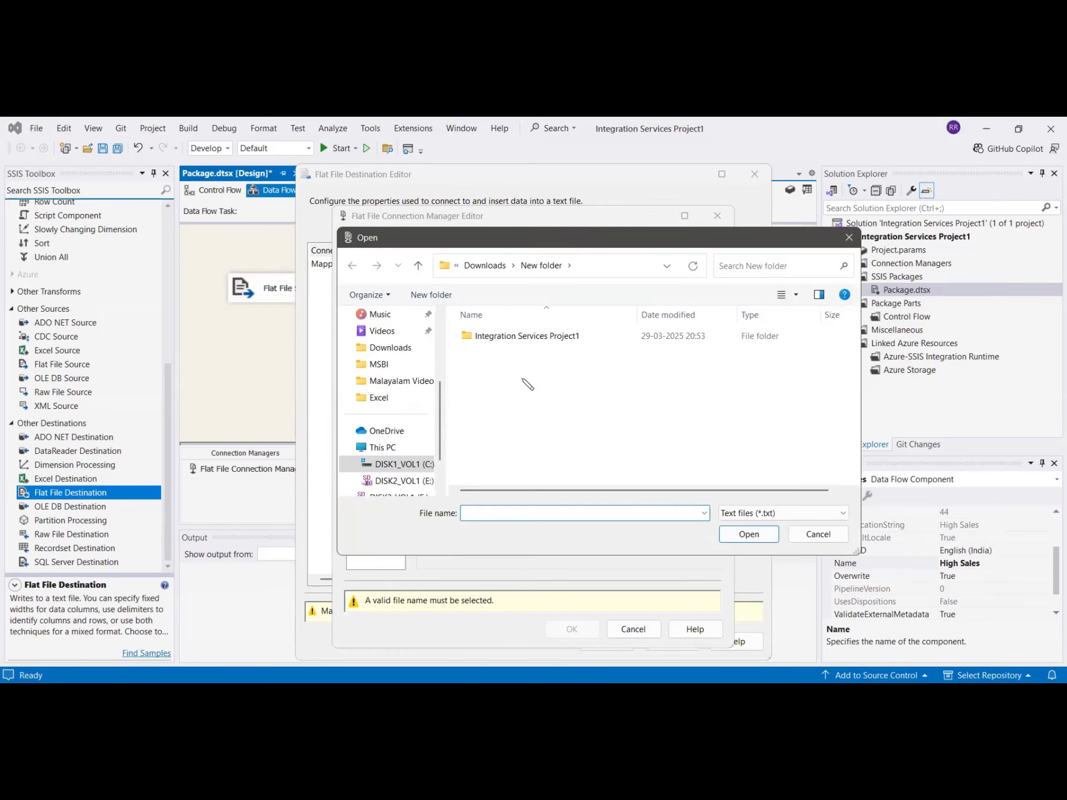
pyautogui.rightClick(519, 398)
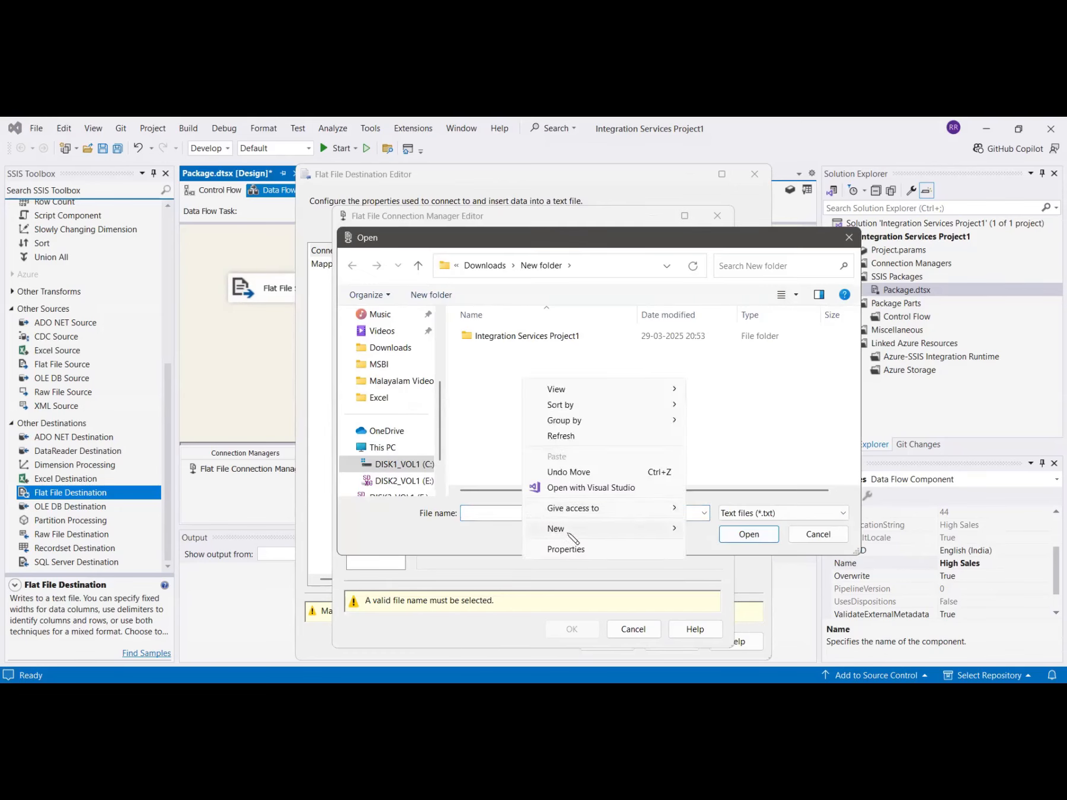
pyautogui.moveTo(574, 530)
pyautogui.click(741, 497)
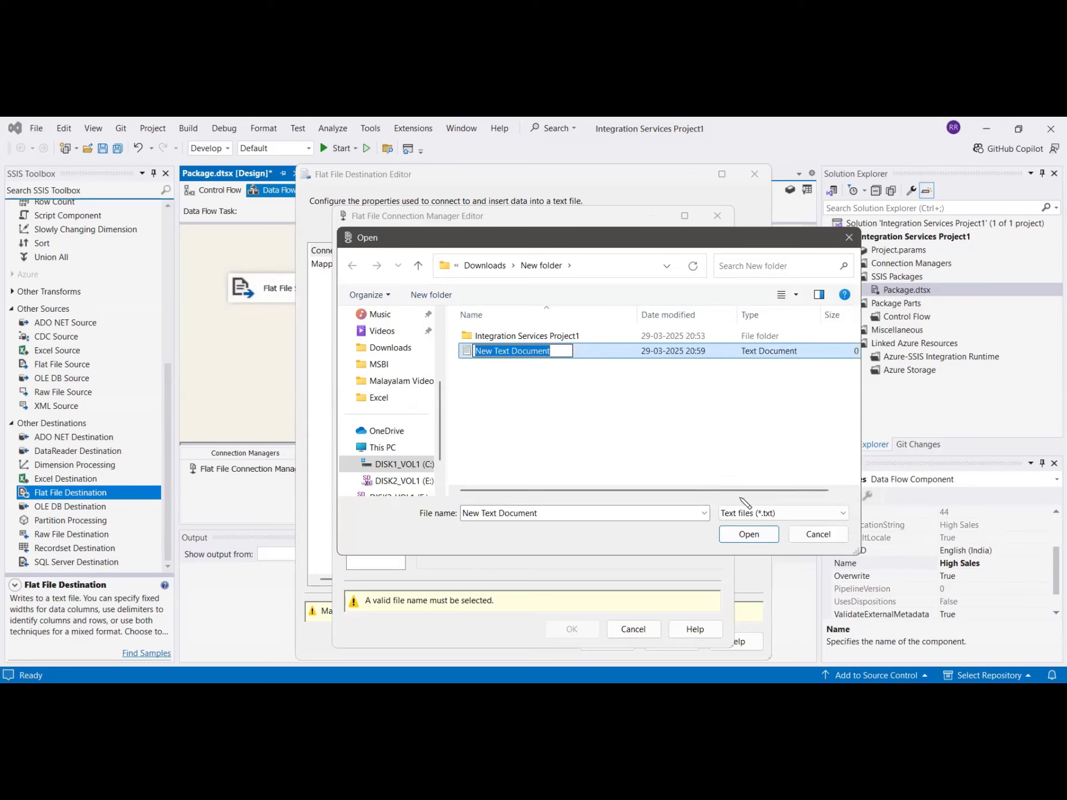
pyautogui.write('High Sales')
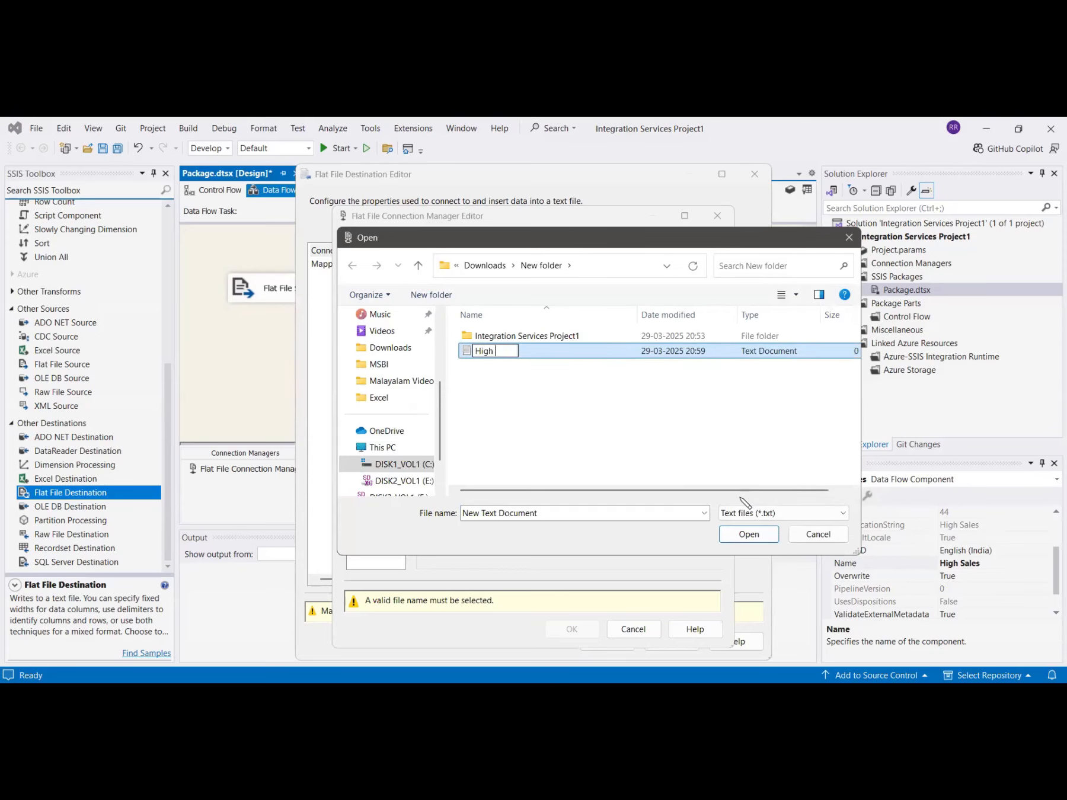
pyautogui.press('Return')
pyautogui.click(749, 539)
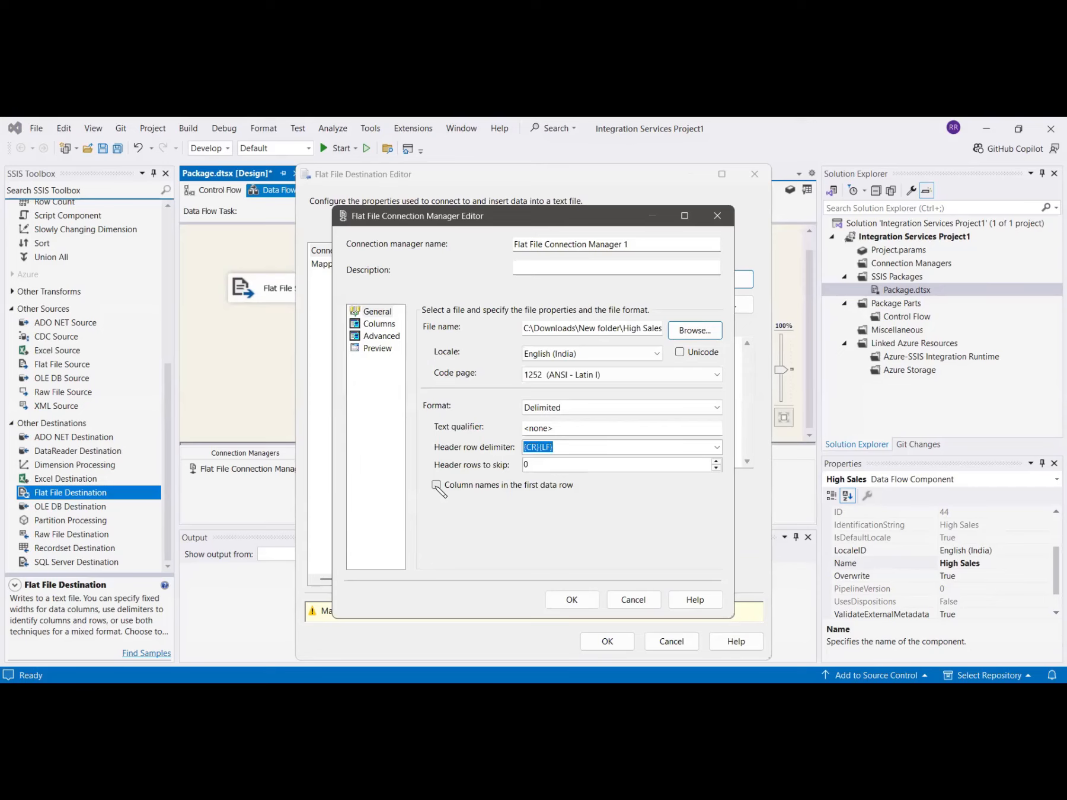
# - Enable column names in the first data row, map the input columns to the High Sales file, and accept the destination settings
pyautogui.click(437, 485)
pyautogui.click(573, 600)
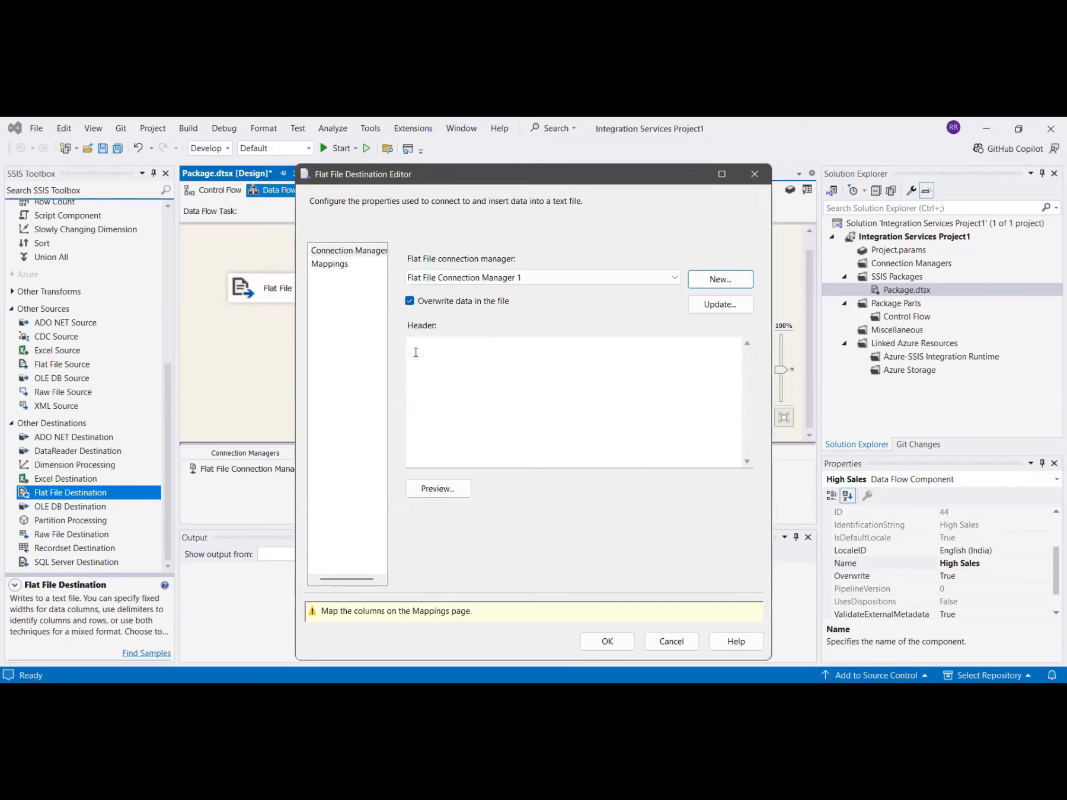
pyautogui.click(338, 264)
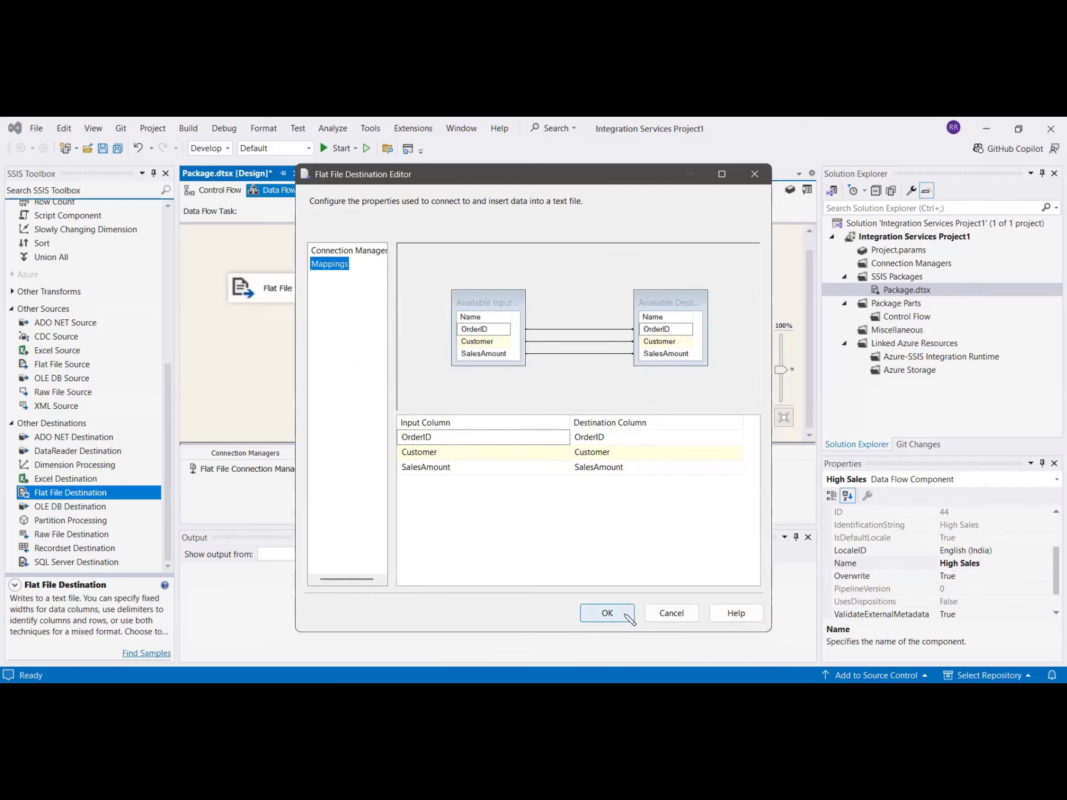
pyautogui.click(625, 616)
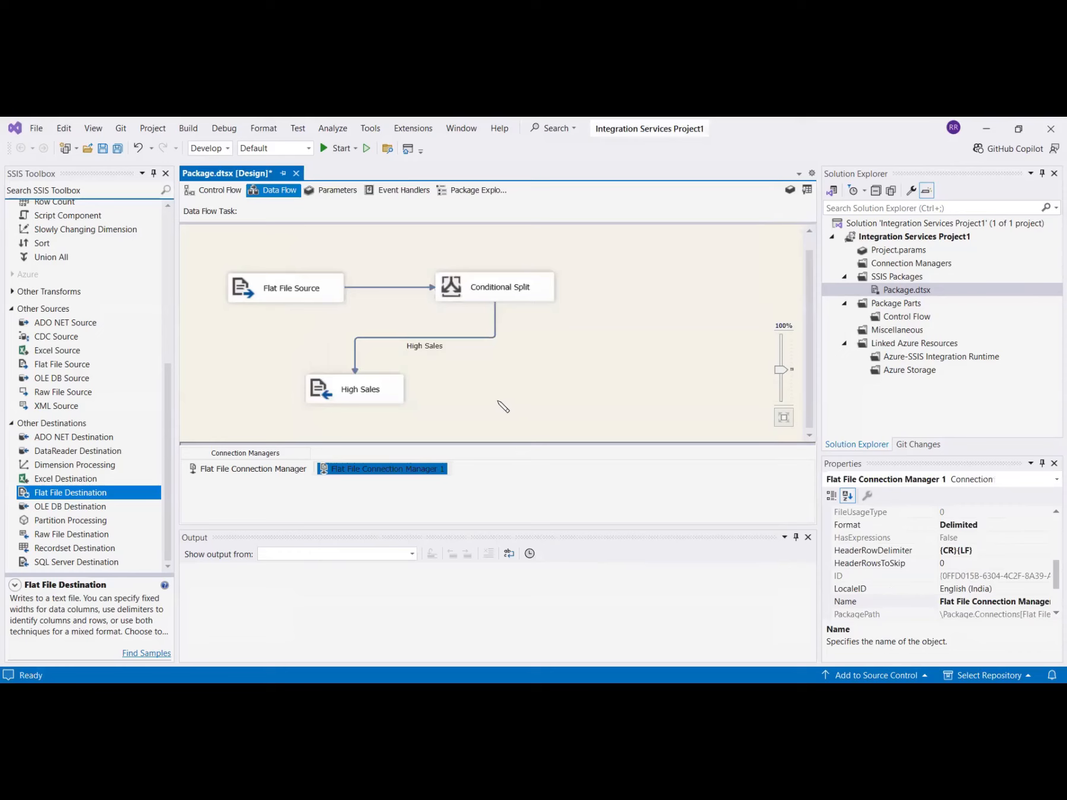
# - Add a second Flat File Destination beside High Sales and connect the Conditional Split's Low Sales output to it
pyautogui.doubleClick(63, 496)
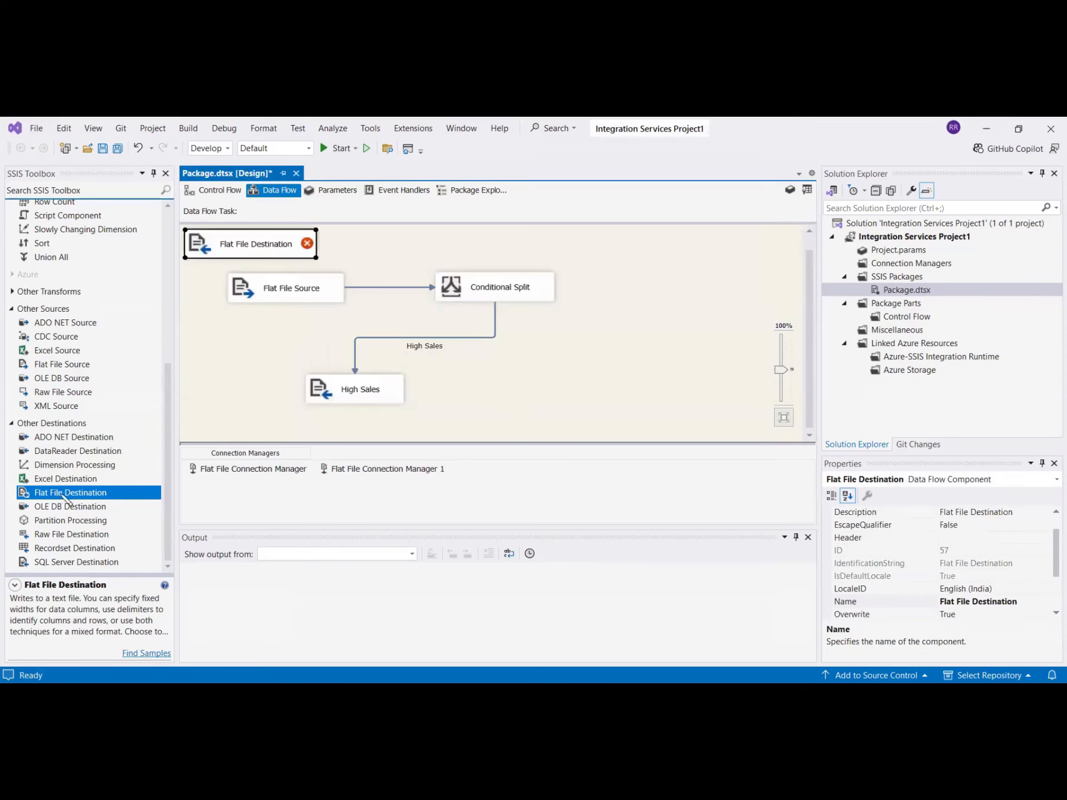
pyautogui.moveTo(202, 243); pyautogui.dragTo(573, 385)
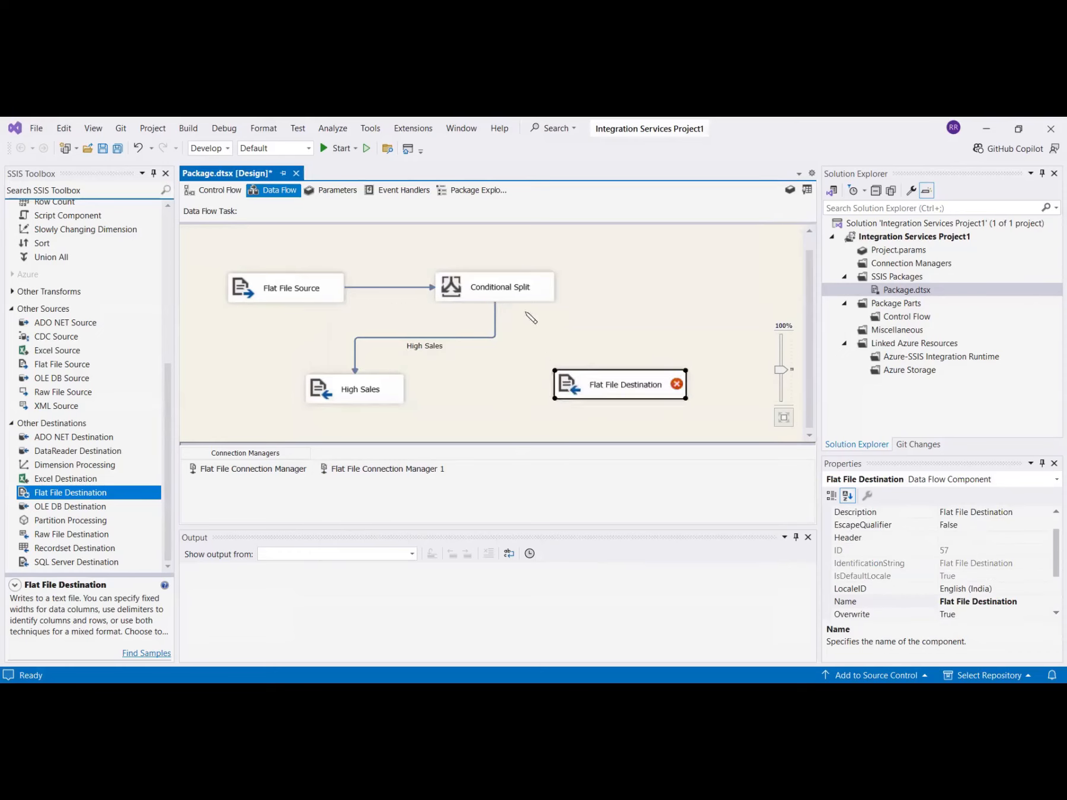
pyautogui.click(521, 294)
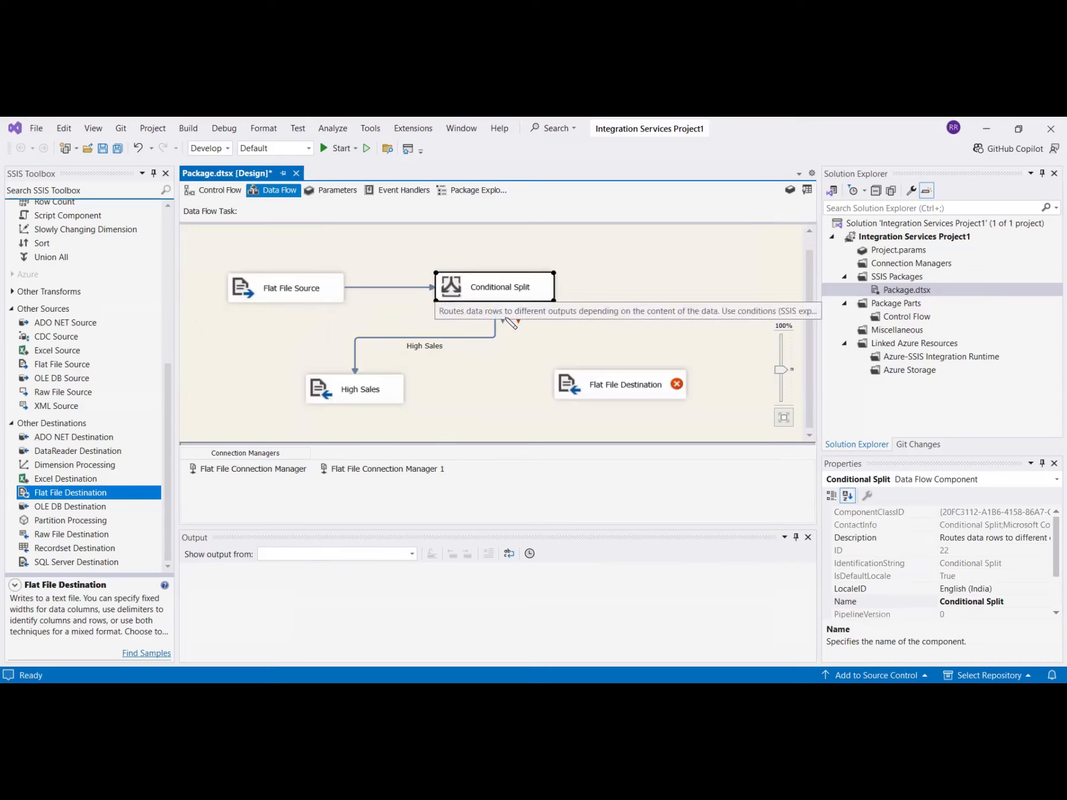
pyautogui.moveTo(508, 318); pyautogui.dragTo(585, 384)
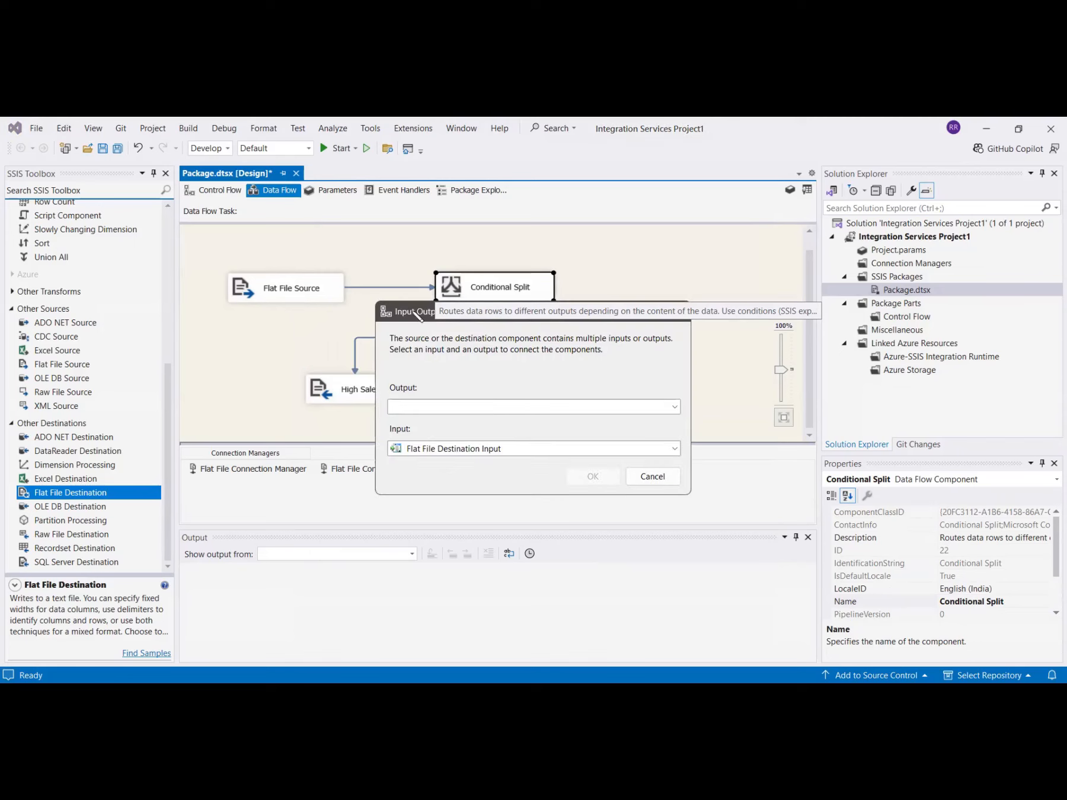
pyautogui.moveTo(414, 313); pyautogui.dragTo(420, 312)
pyautogui.click(543, 409)
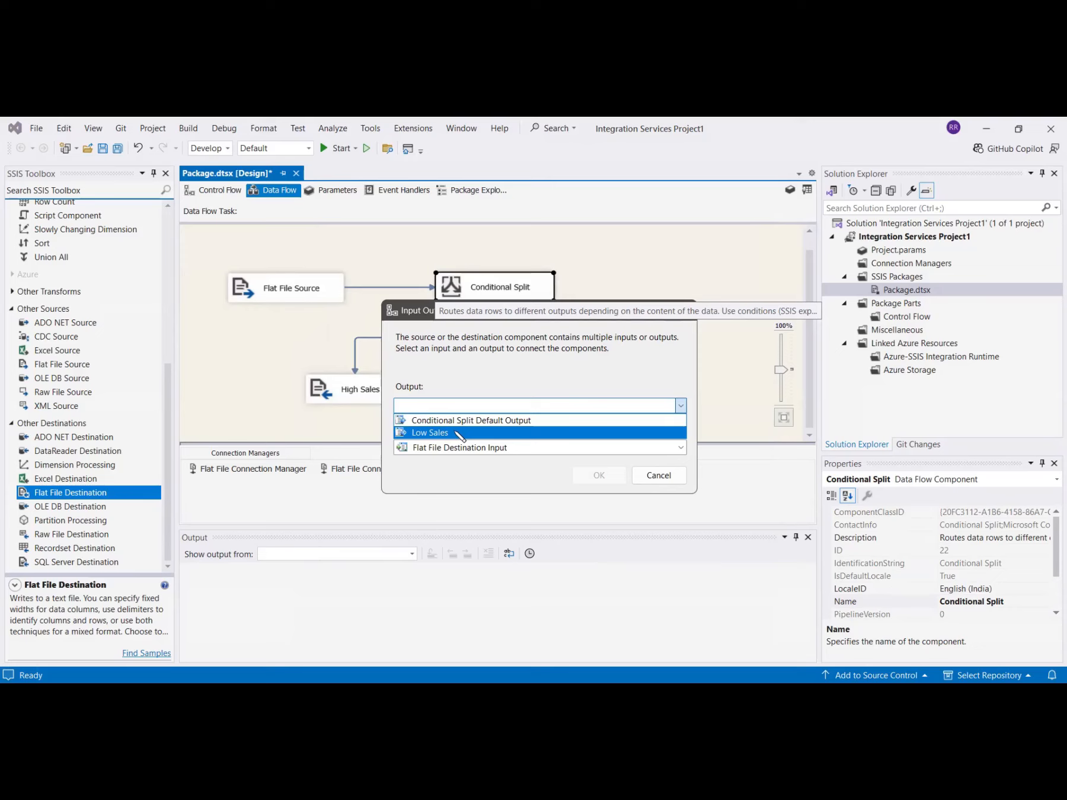
pyautogui.click(460, 433)
pyautogui.click(600, 476)
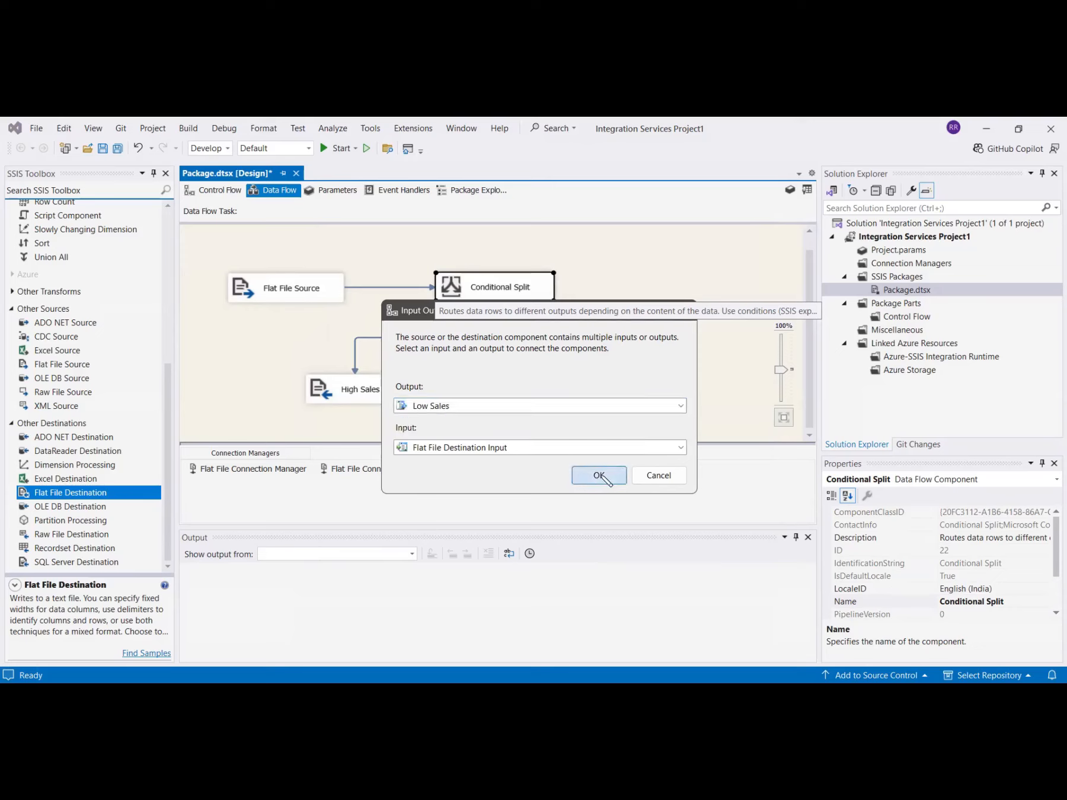
# - Rename the second Flat File Destination, fed by the Low Sales output, as Low Sales
pyautogui.moveTo(577, 392)
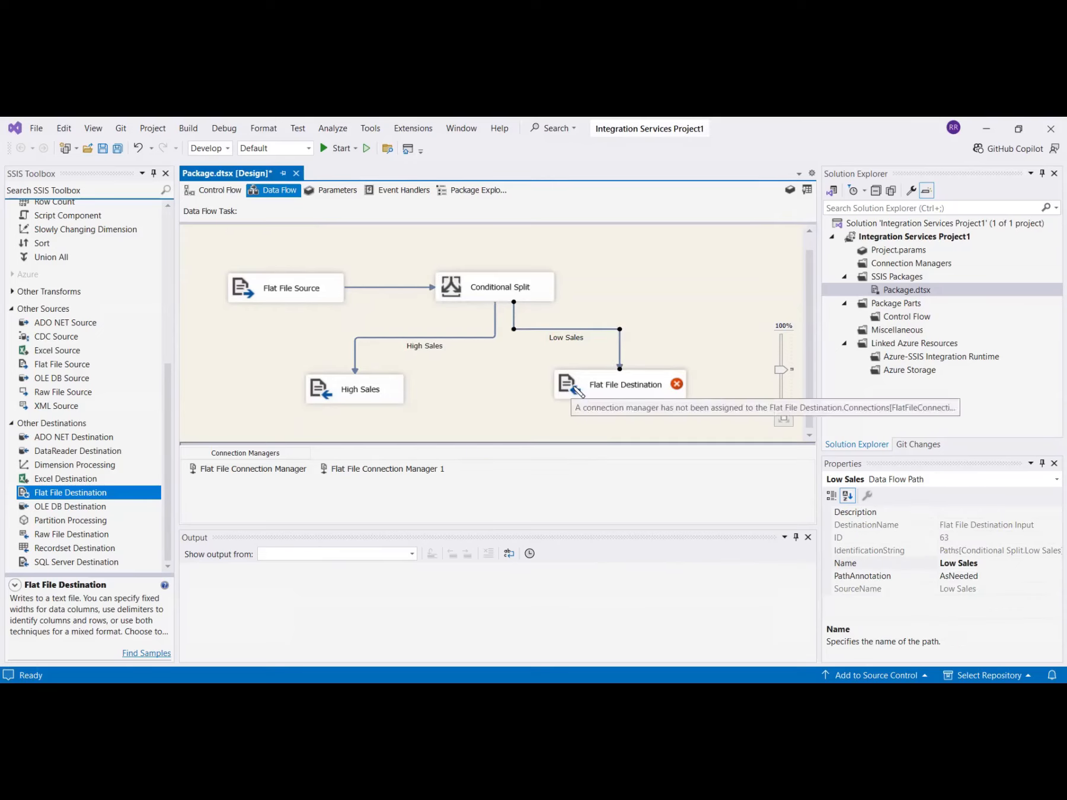
pyautogui.doubleClick(578, 392)
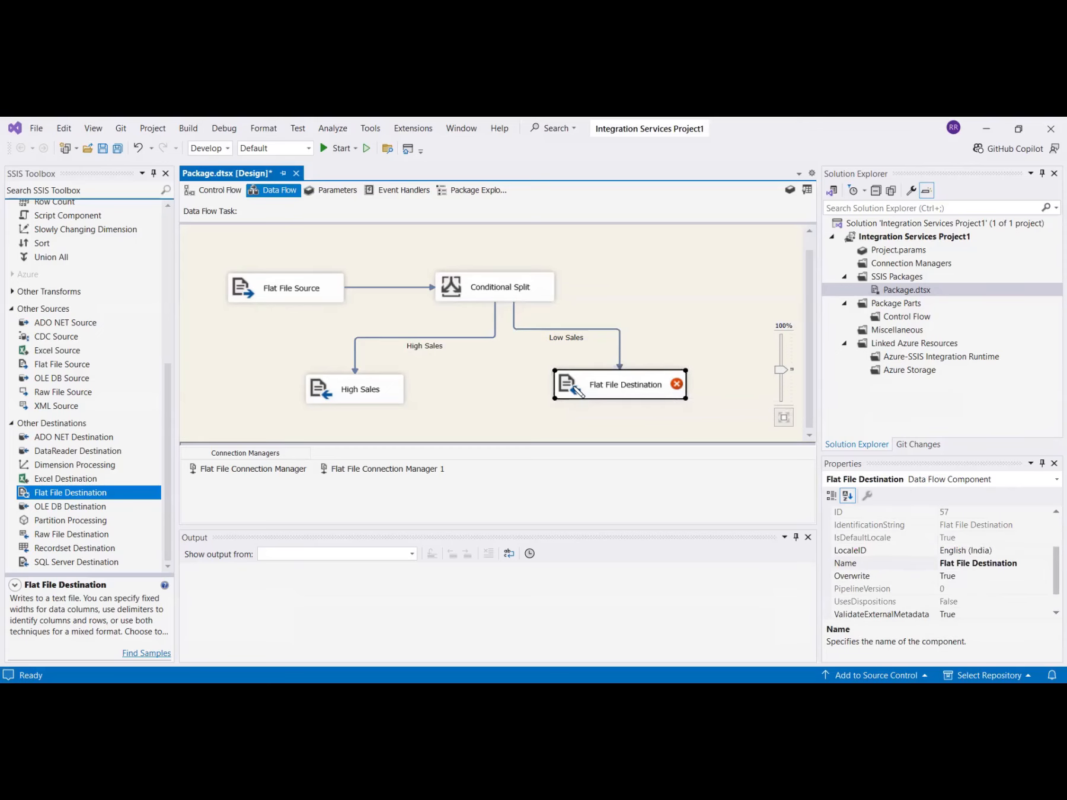
pyautogui.click(672, 641)
pyautogui.click(624, 392)
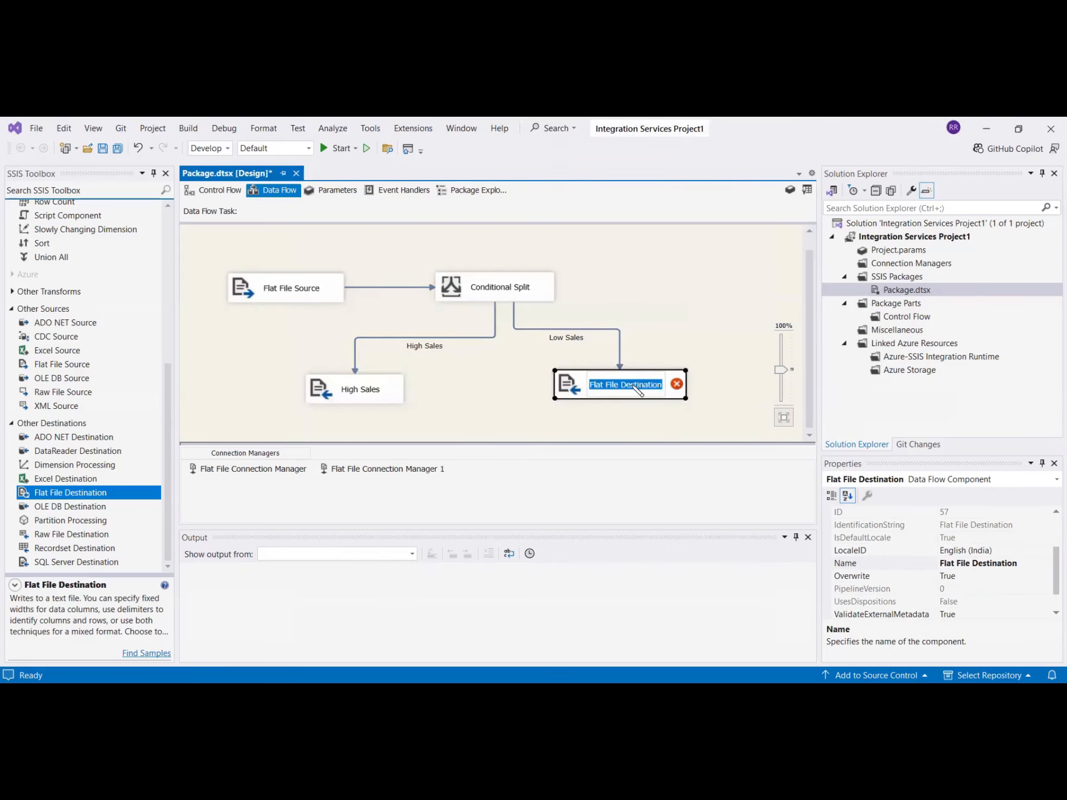
pyautogui.write('Low ')
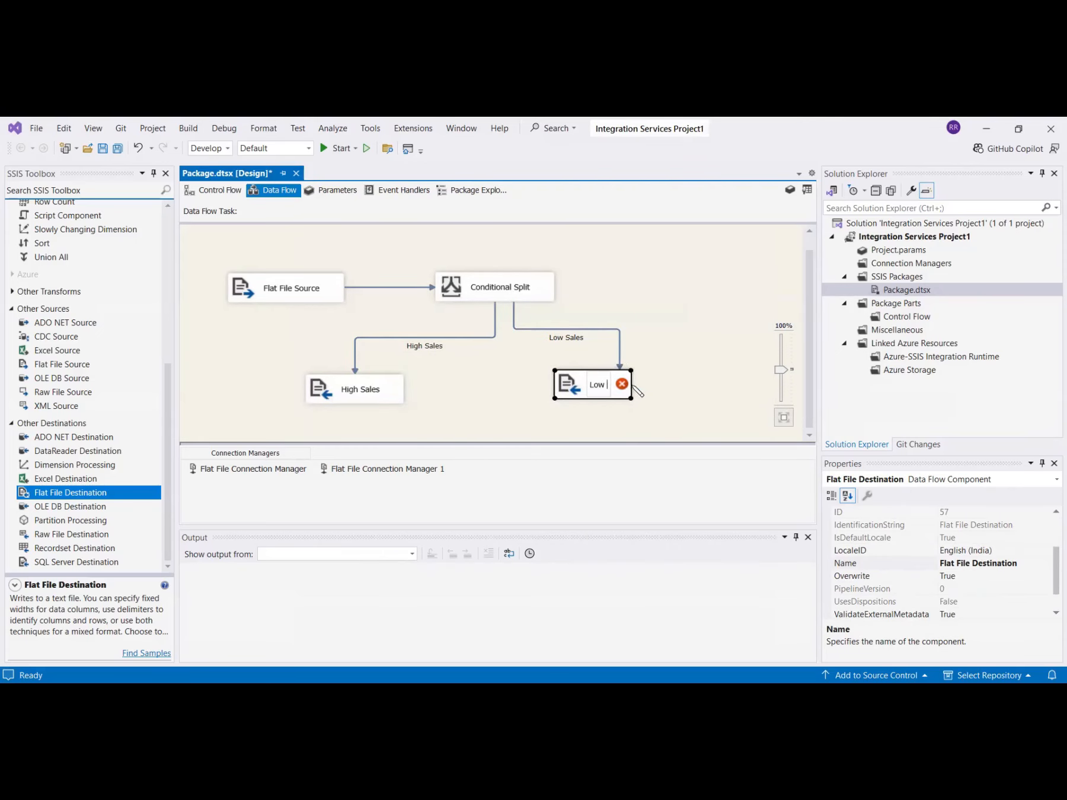
pyautogui.write('Sales')
pyautogui.press('Return')
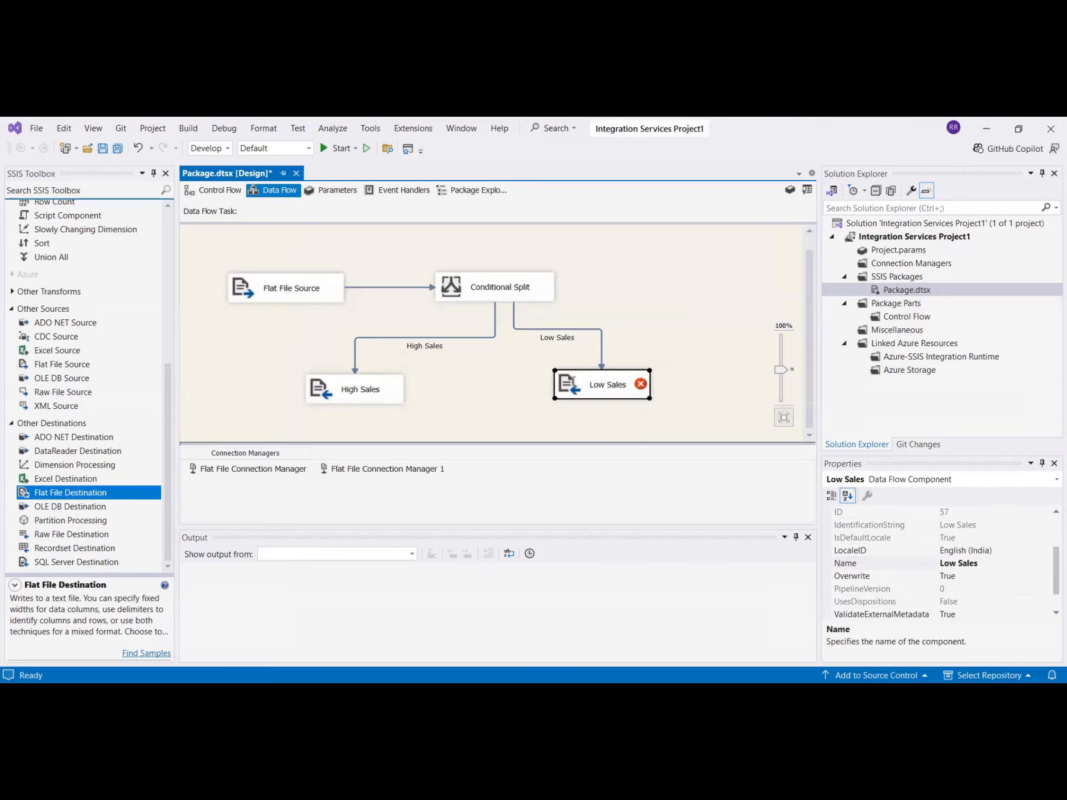
# - Create a delimited connection manager for the Low Sales destination, pointing to a new text file named Low Sales in New folder
pyautogui.doubleClick(573, 382)
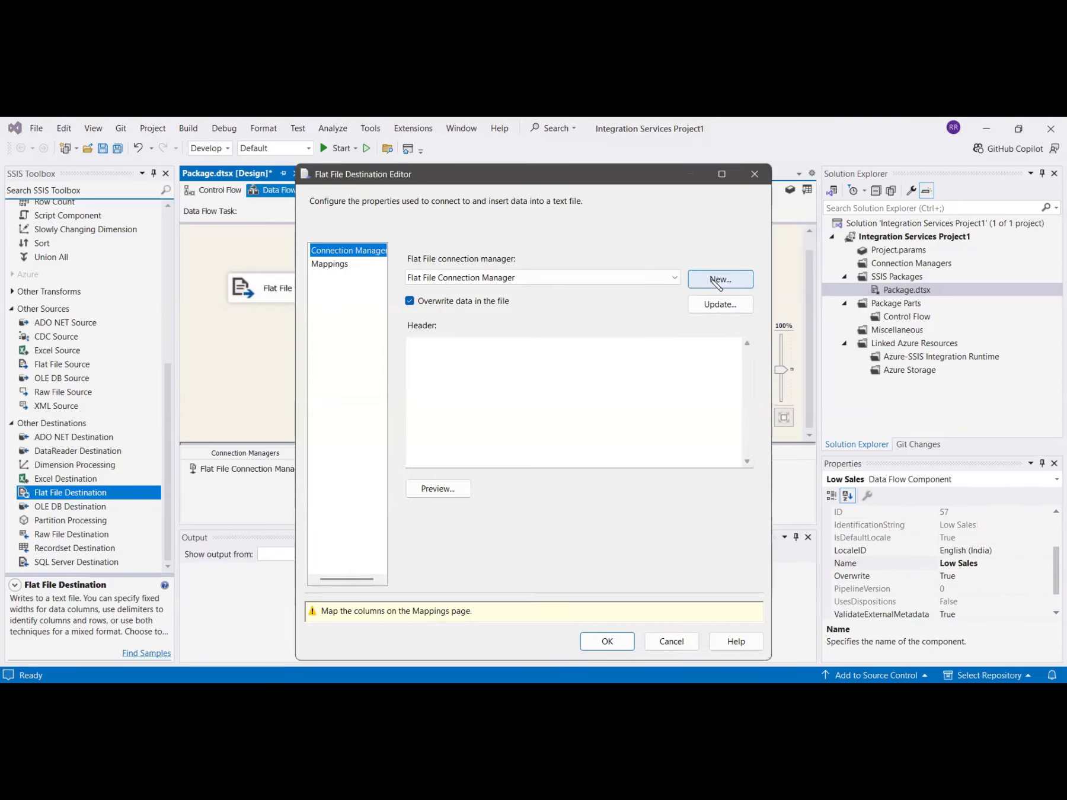
pyautogui.click(717, 281)
pyautogui.click(354, 403)
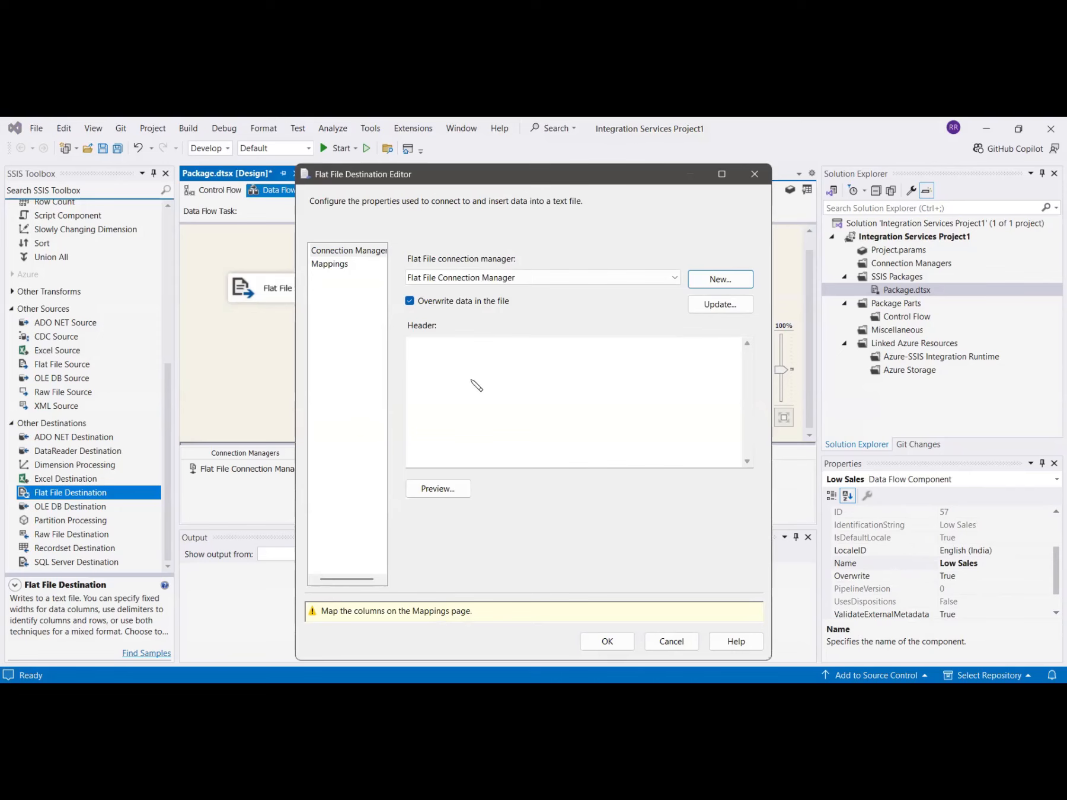
pyautogui.click(700, 331)
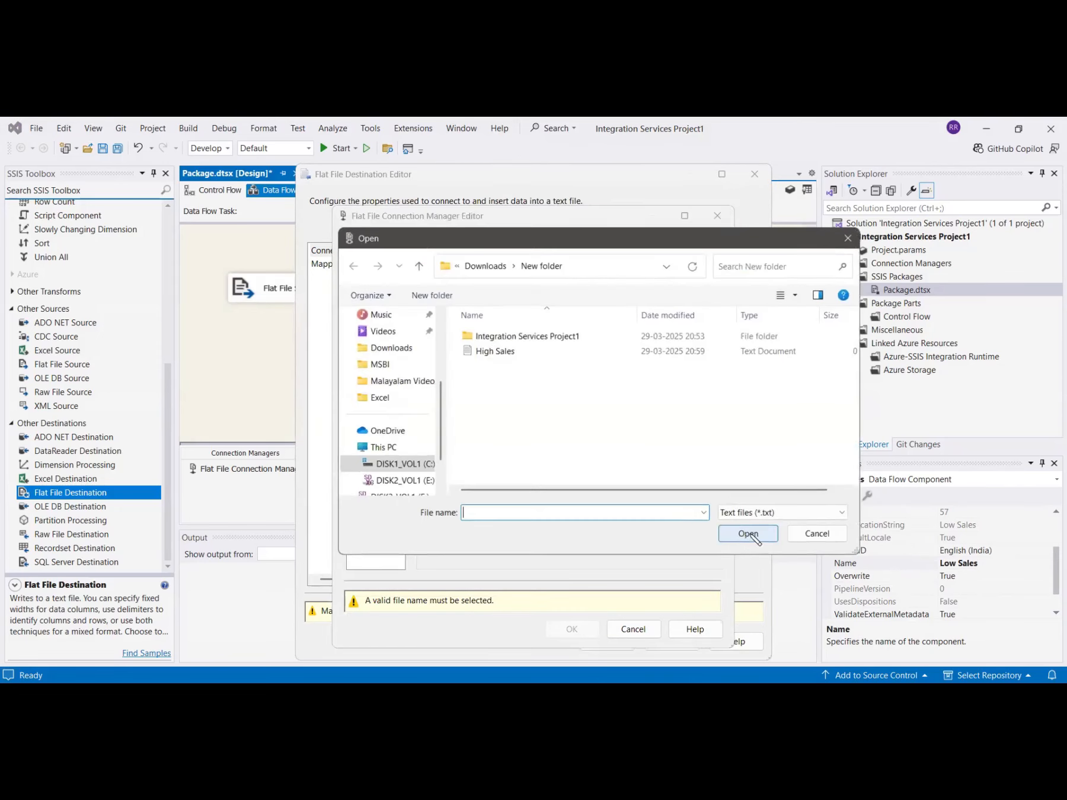
pyautogui.rightClick(572, 427)
pyautogui.moveTo(599, 604)
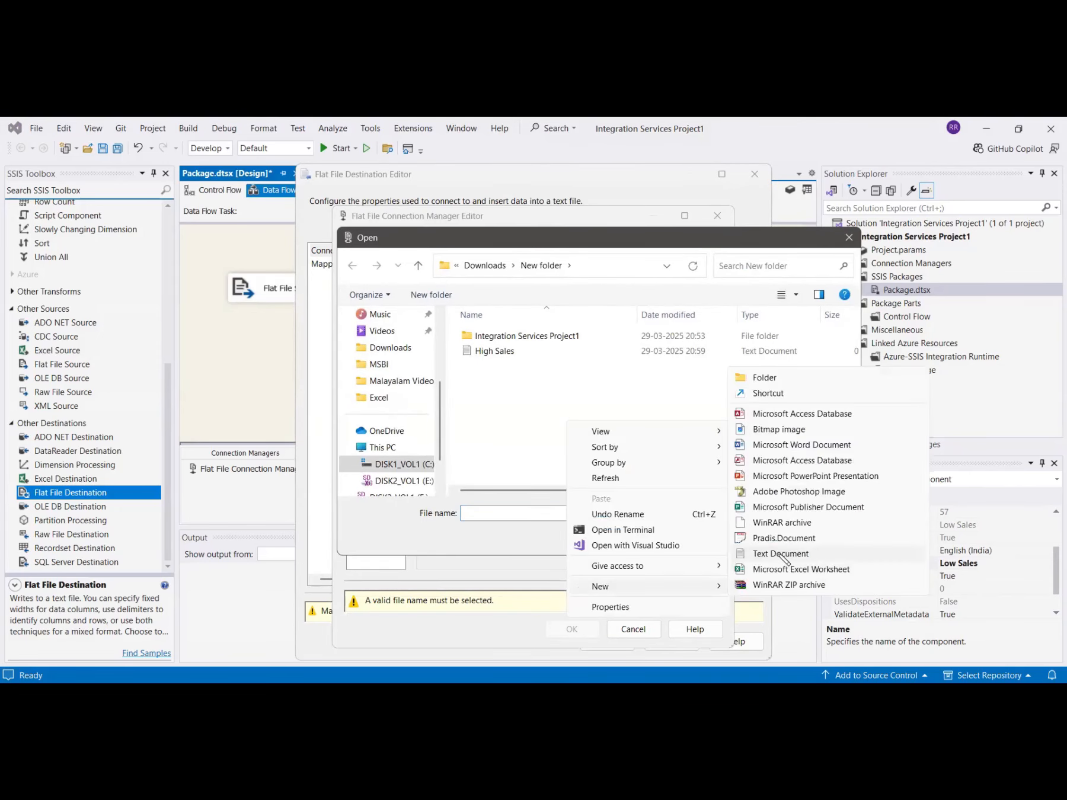
pyautogui.click(782, 554)
pyautogui.write('Low Sales')
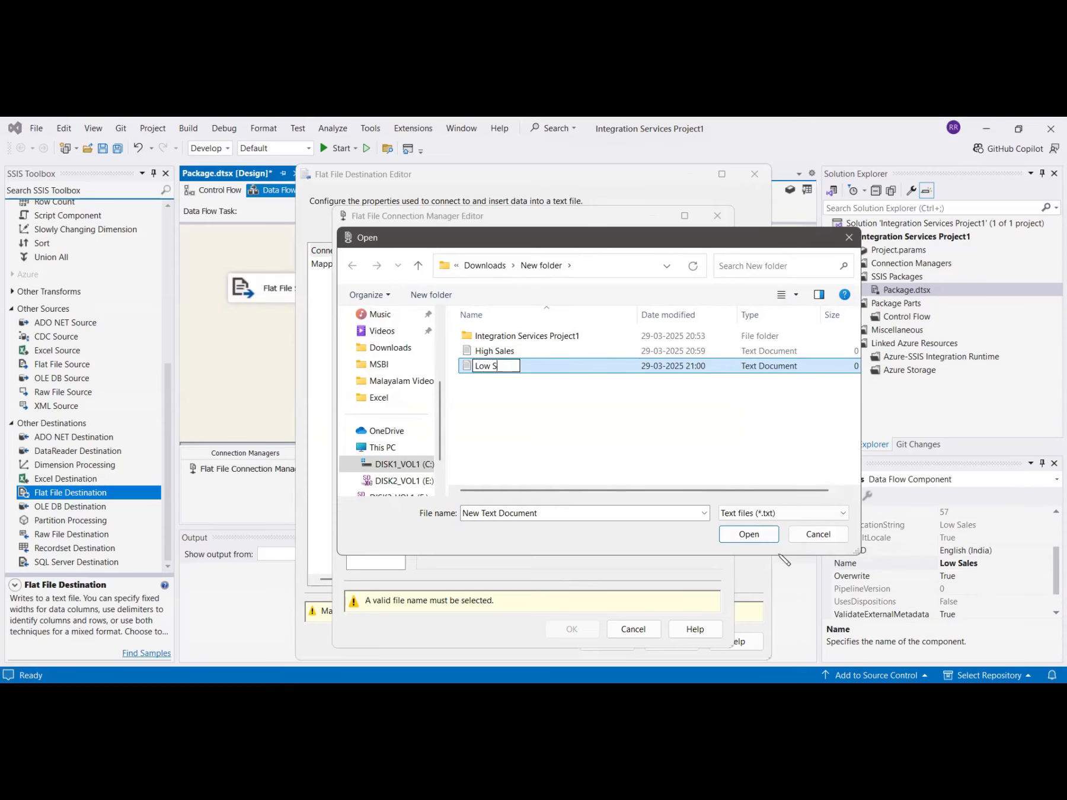
pyautogui.press('Return')
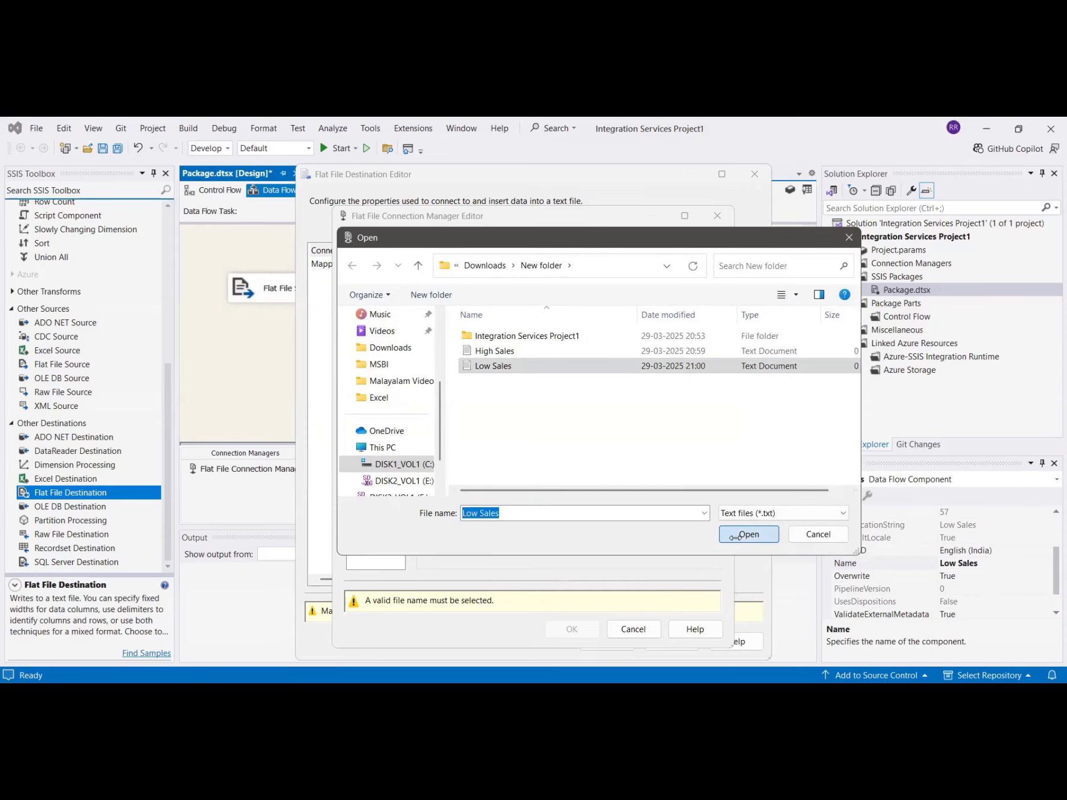
pyautogui.click(735, 537)
# - Enable column names in the first data row, map the input columns to the Low Sales file, and accept the destination settings
pyautogui.click(465, 485)
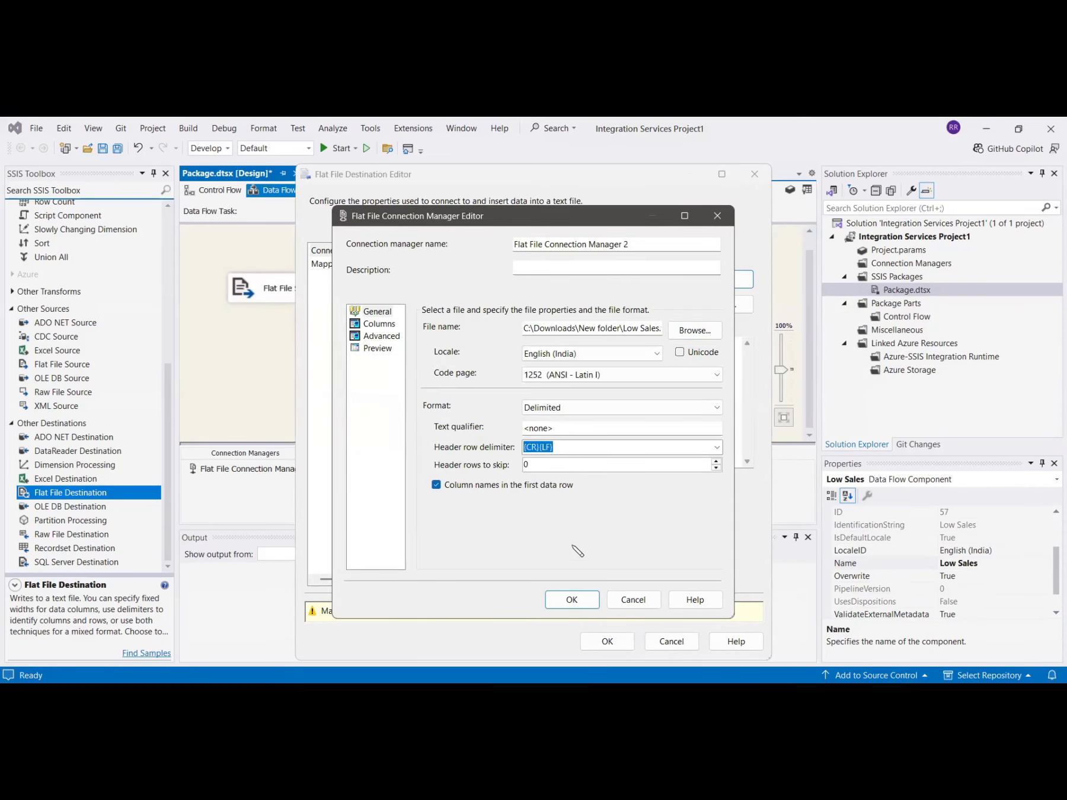
pyautogui.click(581, 602)
pyautogui.click(345, 266)
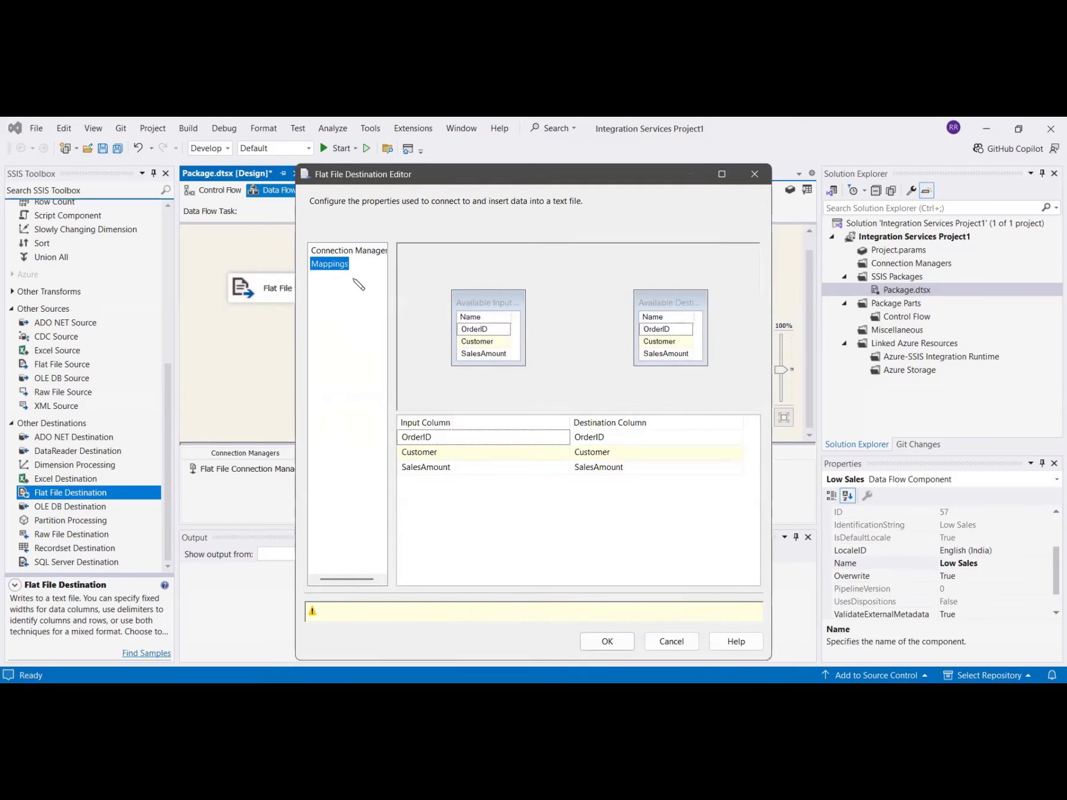
pyautogui.click(607, 613)
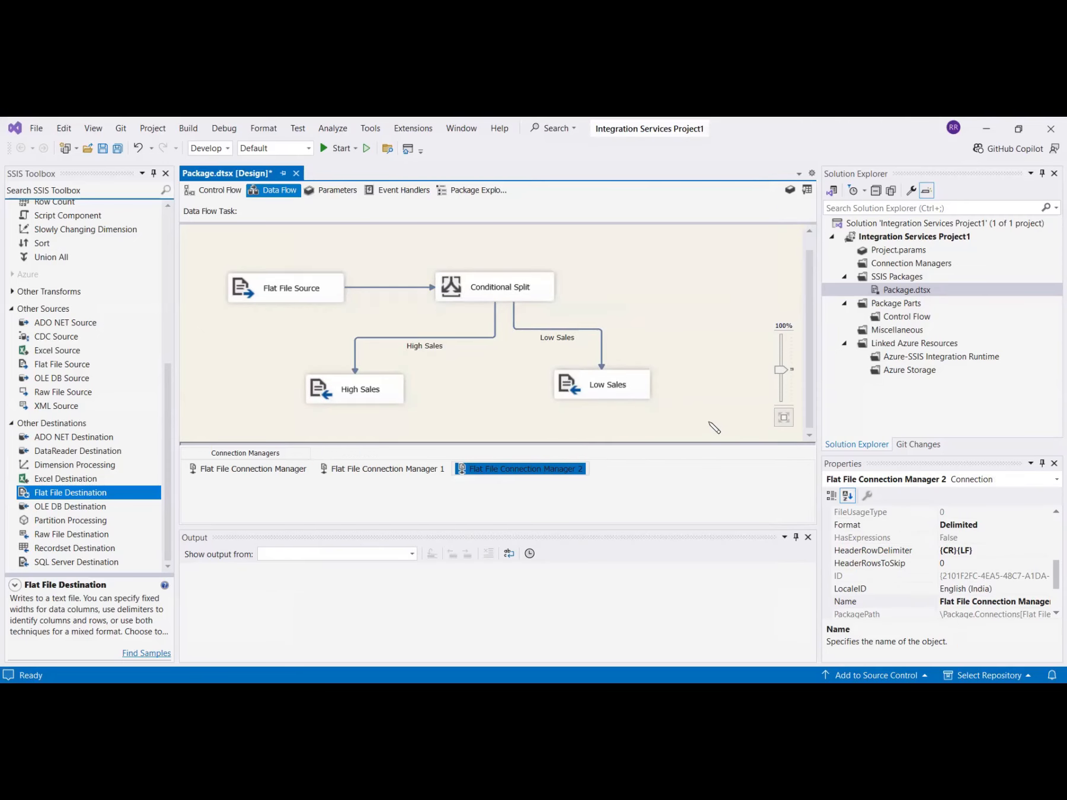
# - Run the package in debug mode and return to design mode once execution ends
pyautogui.click(342, 149)
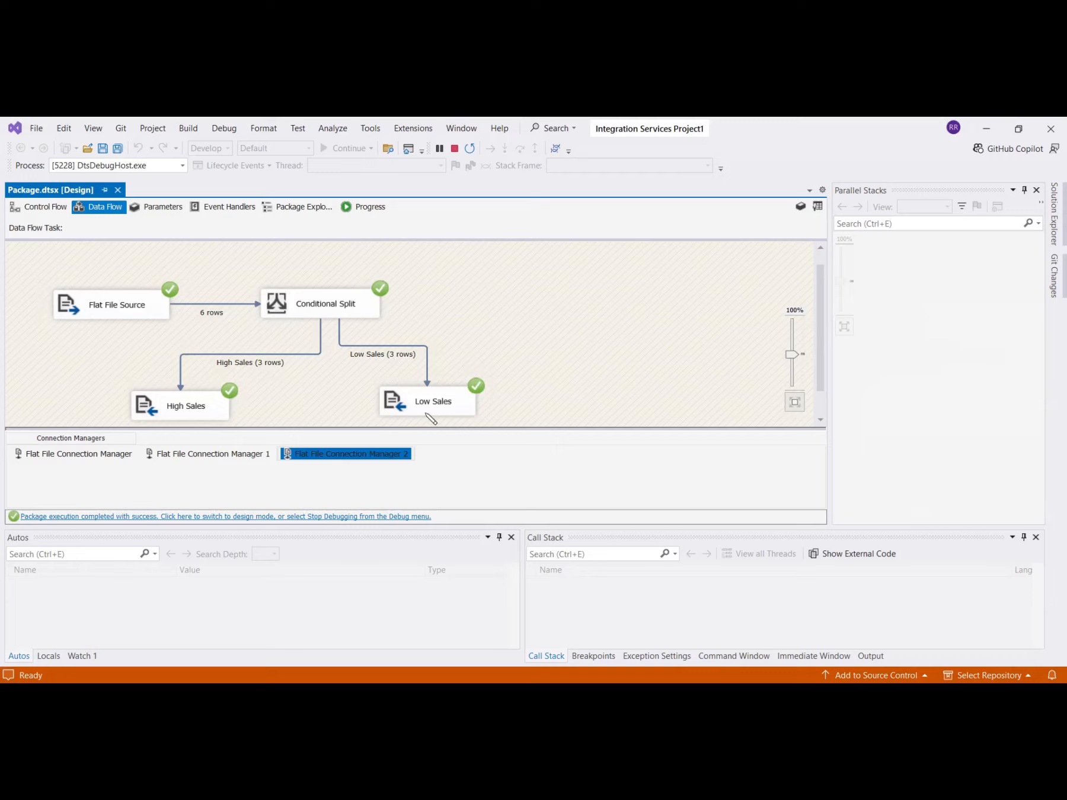
pyautogui.click(331, 515)
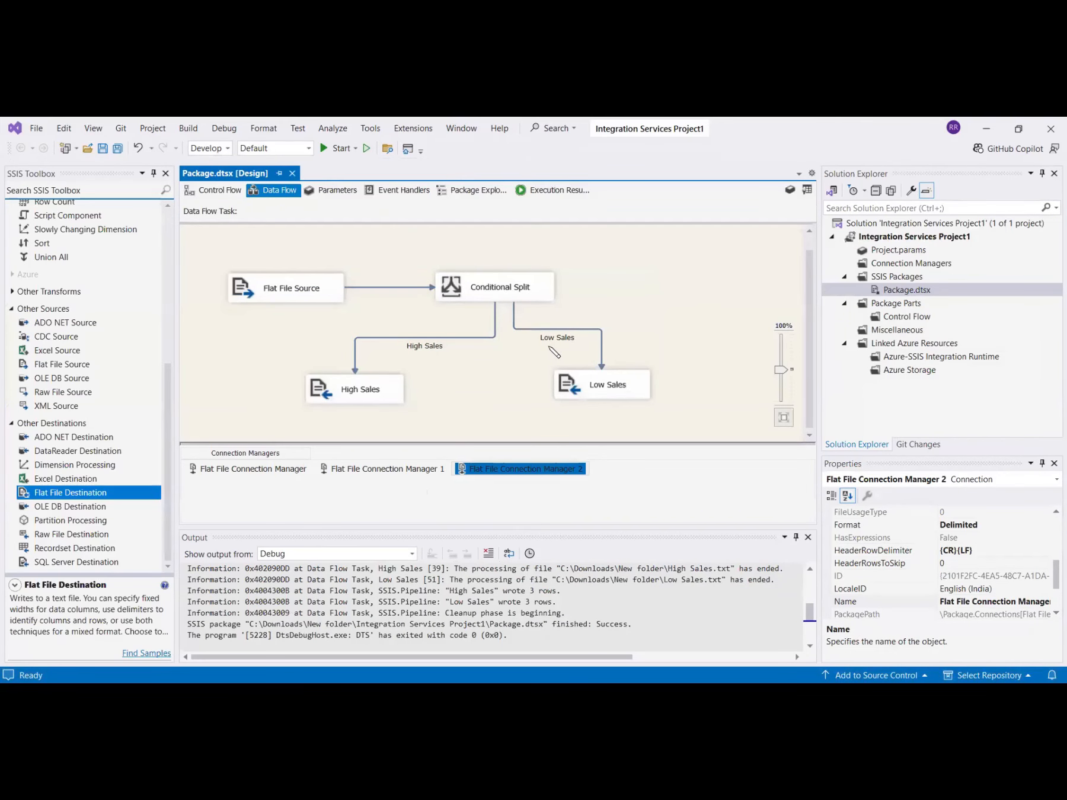
# - Switch to File Explorer, open the High Sales text file from New folder, and check the SalesAmount value in each row
pyautogui.hotkey('alt', 'Tab')
pyautogui.click(258, 324)
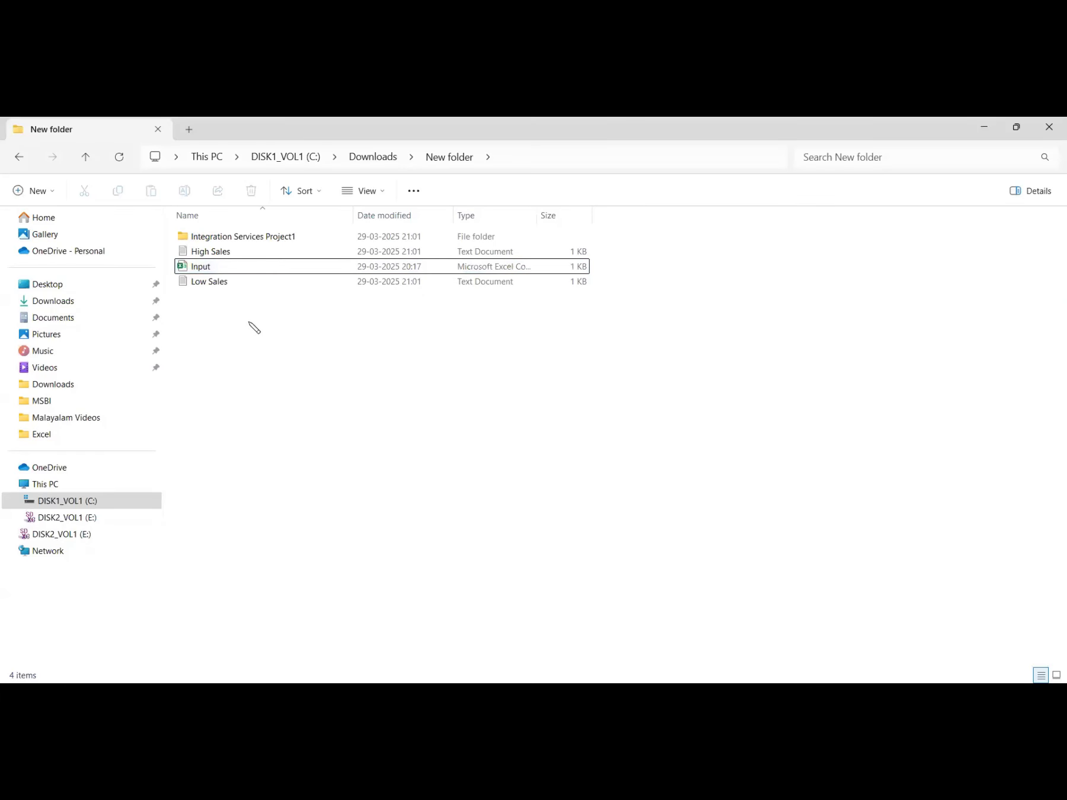
pyautogui.doubleClick(206, 255)
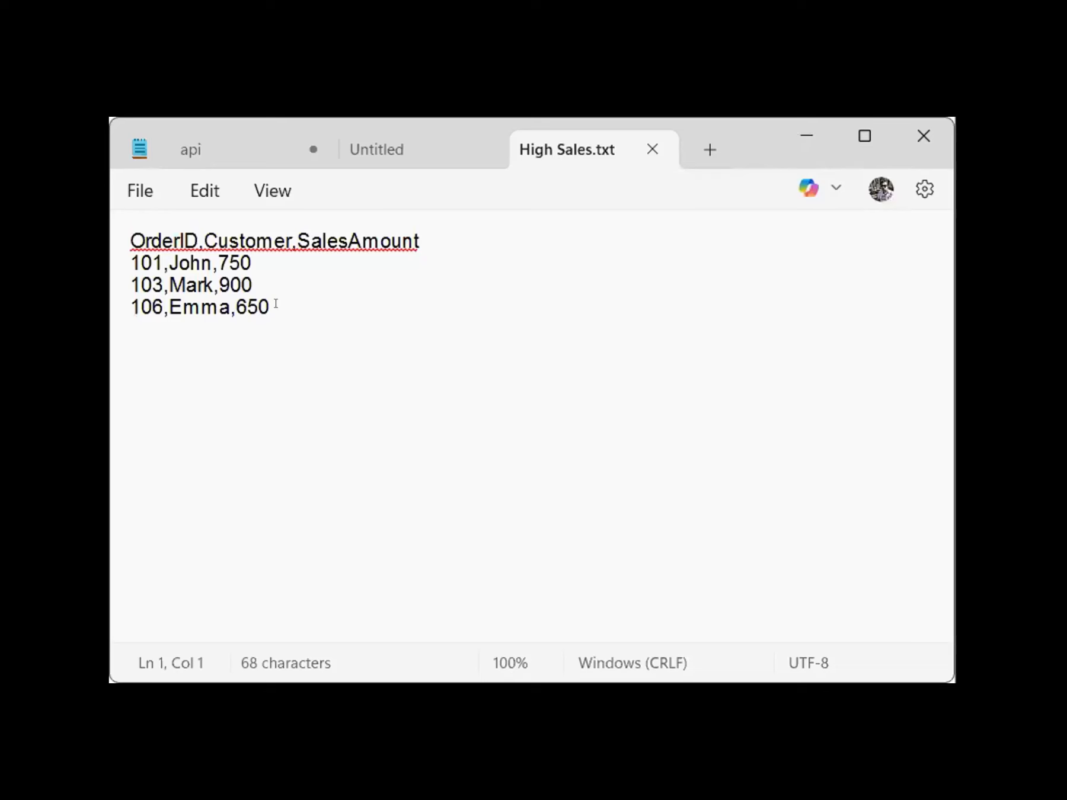
pyautogui.click(236, 261)
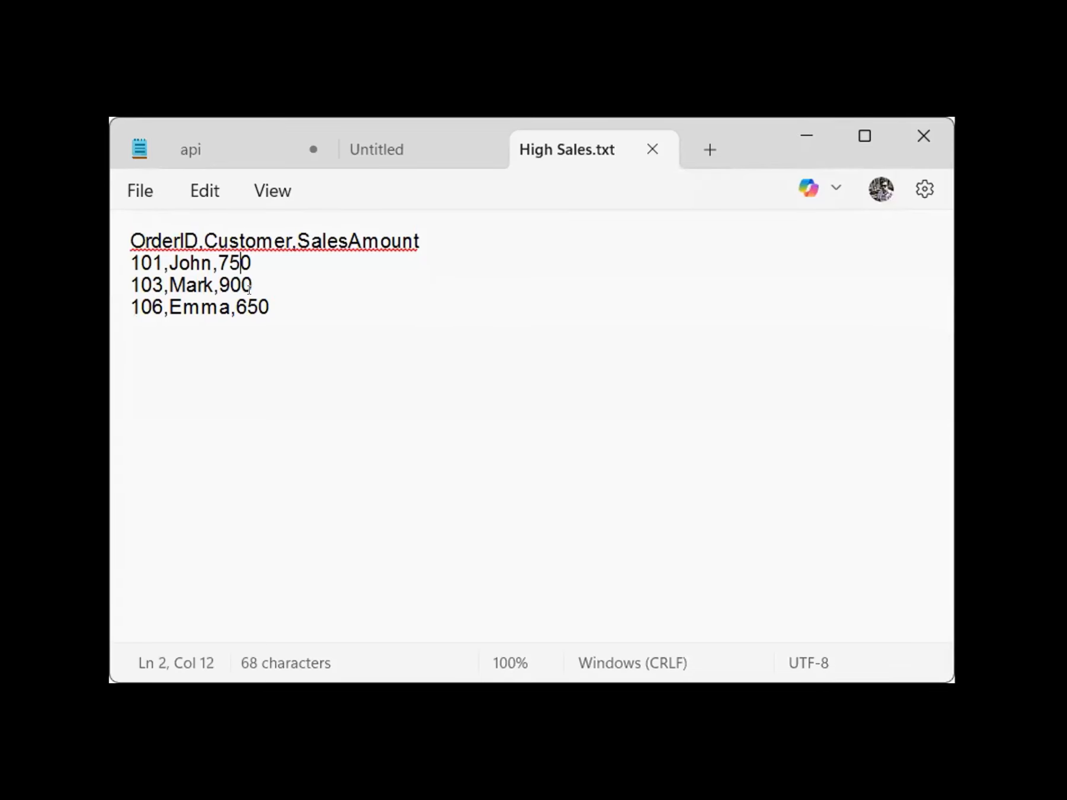
pyautogui.press('Down')
pyautogui.press('Down')
# - Open the Low Sales text file from New folder and check the SalesAmount value in each row
pyautogui.hotkey('alt', 'Tab')
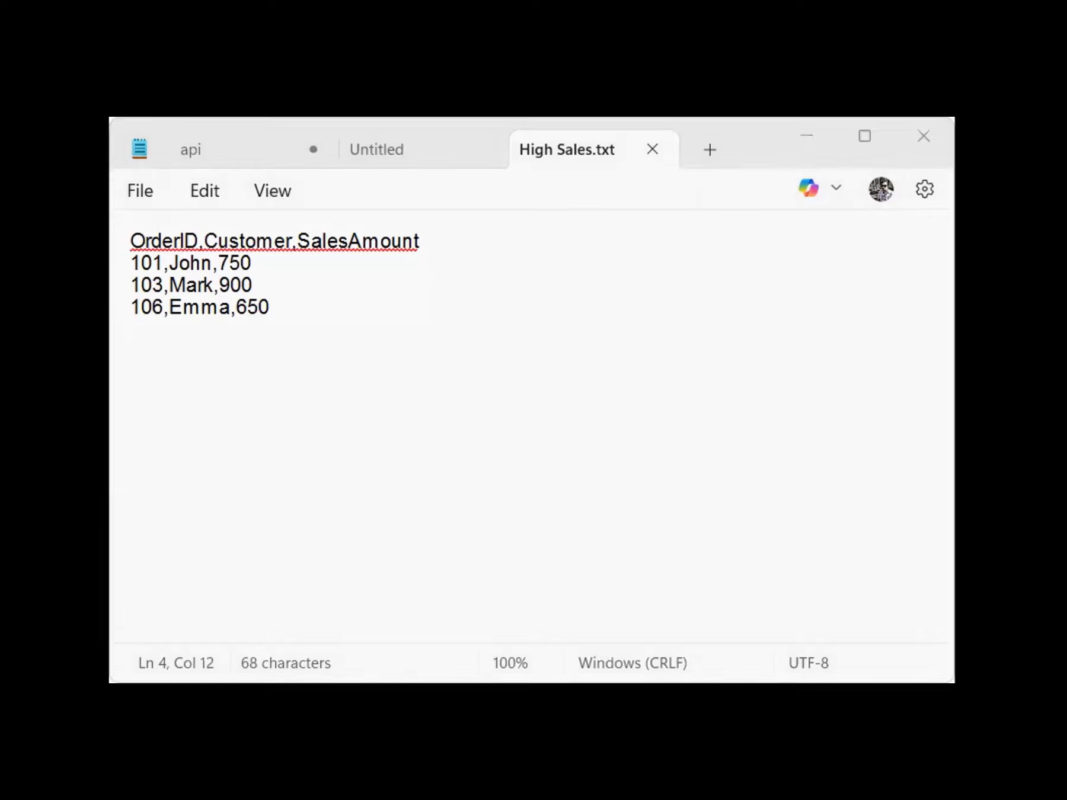
pyautogui.doubleClick(217, 283)
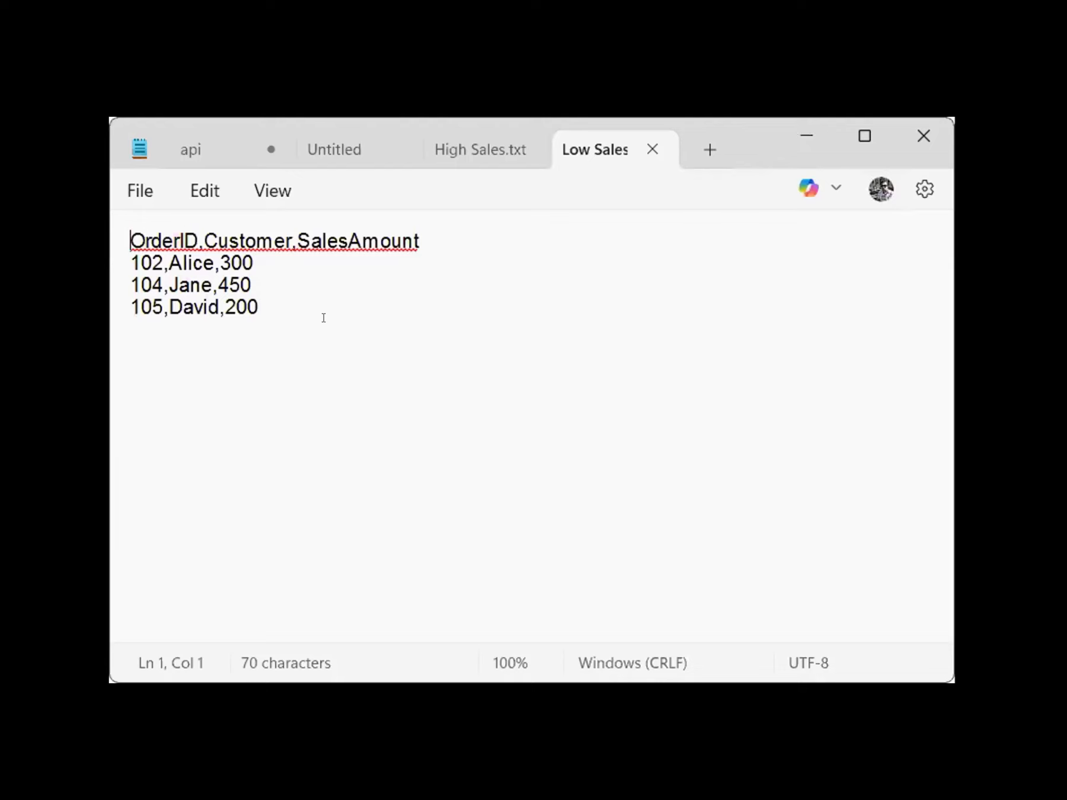
pyautogui.click(231, 261)
pyautogui.click(240, 285)
pyautogui.click(246, 307)
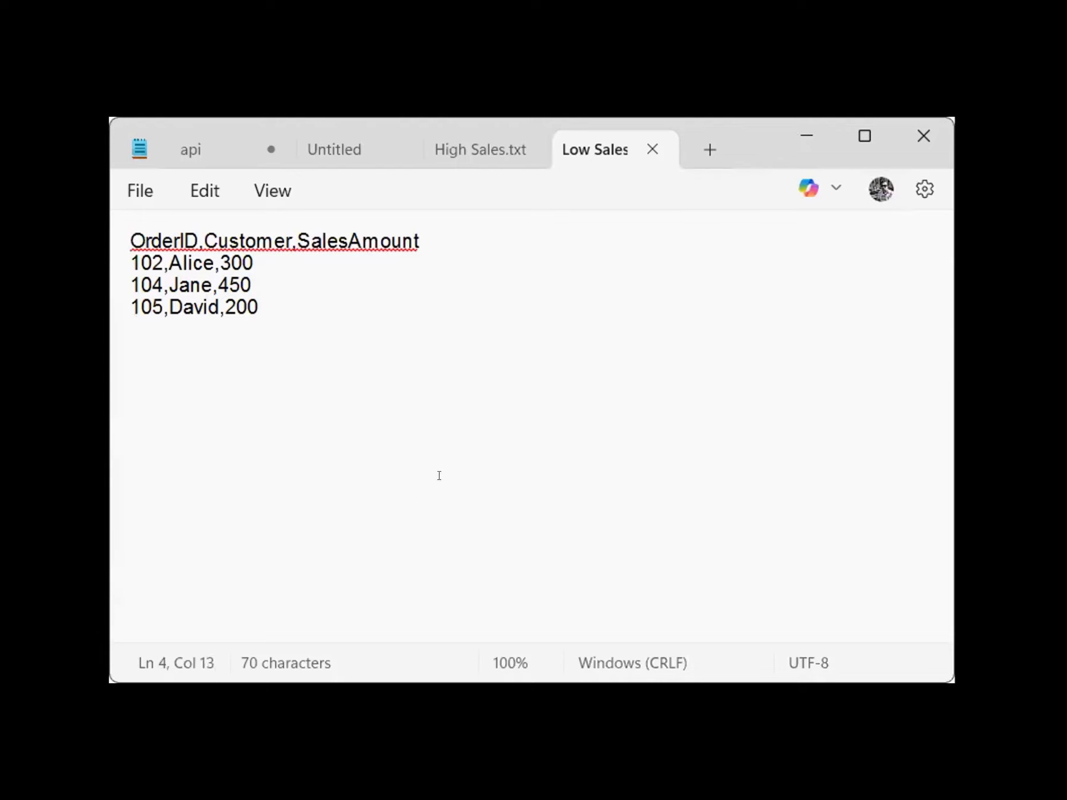